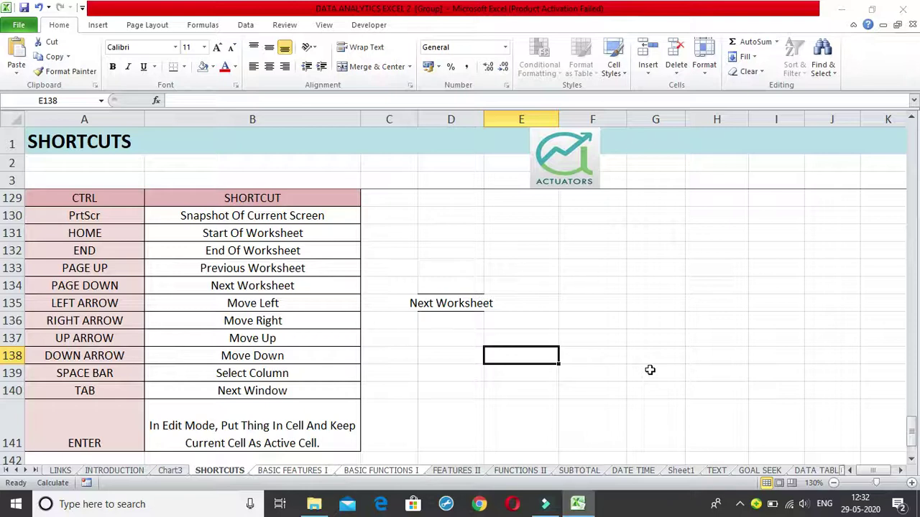
# Step: Select the CTRL header, the PrtScr entry, rows 130–139 and the END entry of the shortcut table
pyautogui.click(134, 204)
pyautogui.click(134, 215)
pyautogui.moveTo(134, 219); pyautogui.dragTo(144, 374)
pyautogui.click(117, 248)
# Step: Reselect PrtScr, show the Clipboard pane, and bring up the Recorded folder window
pyautogui.click(109, 213)
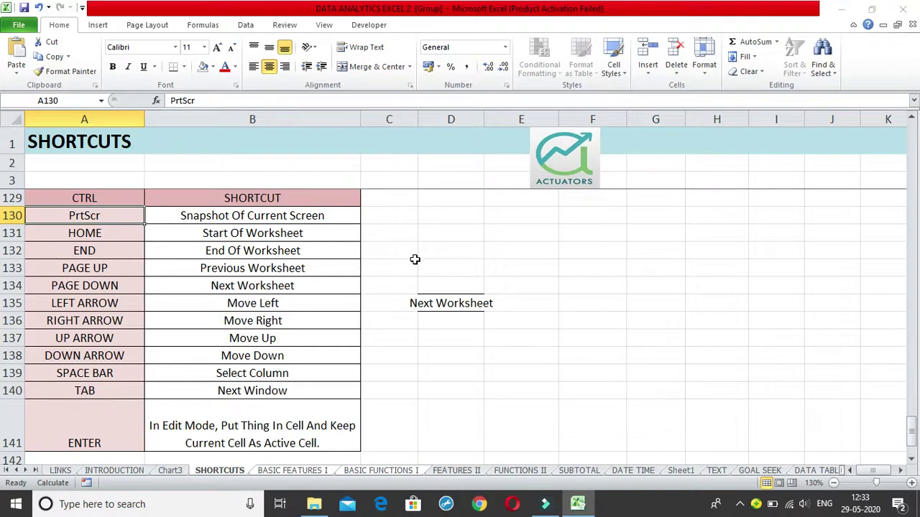
pyautogui.click(94, 85)
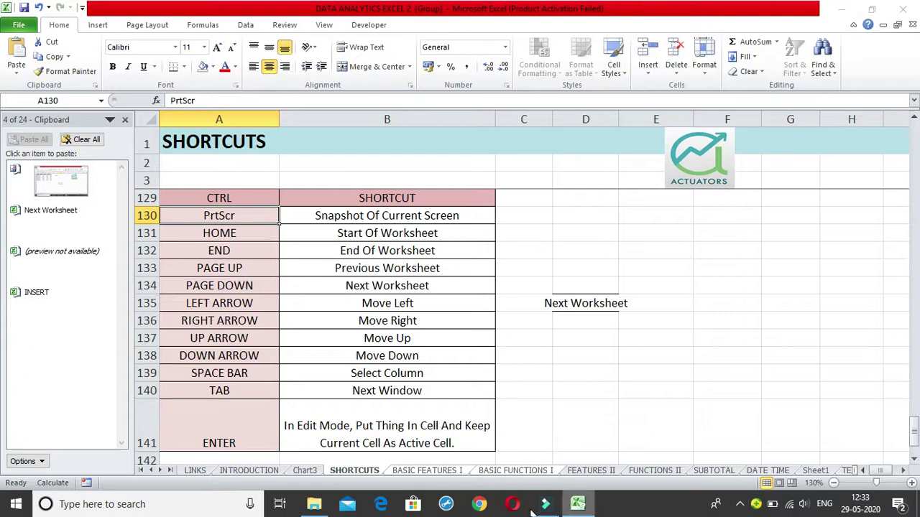
pyautogui.click(320, 508)
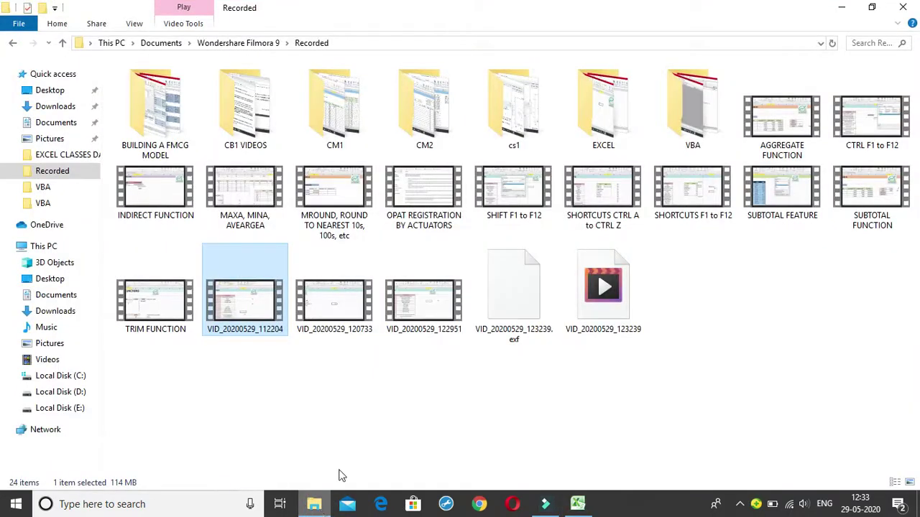
# Step: Minimize the windows and create a New Microsoft Word Document on the desktop, then open it
pyautogui.click(841, 9)
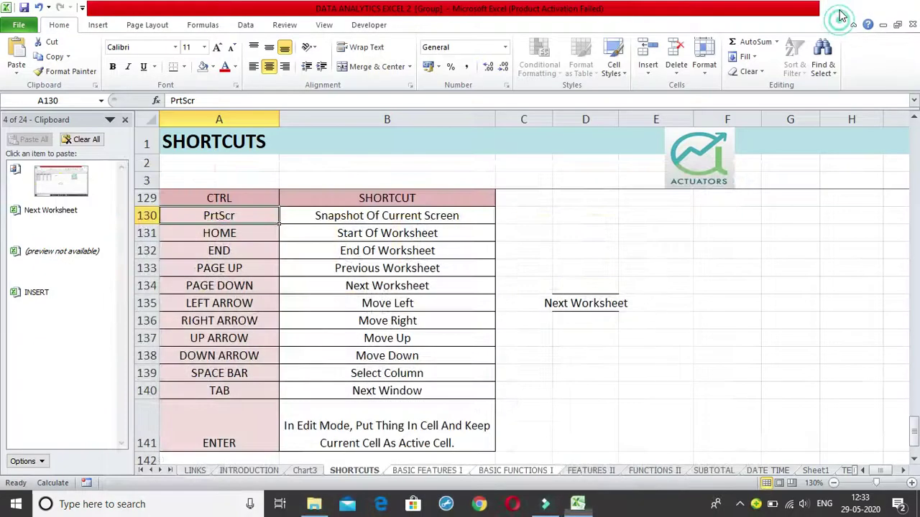
pyautogui.click(841, 11)
pyautogui.rightClick(604, 120)
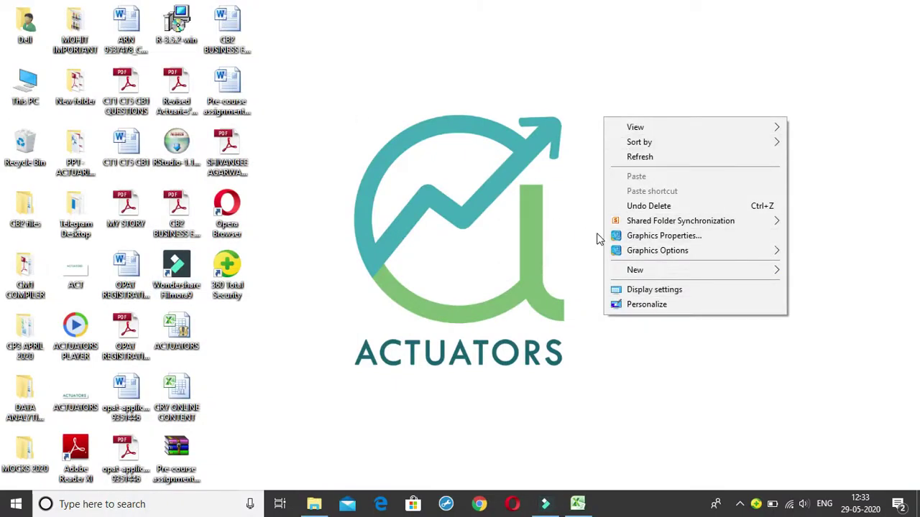
pyautogui.click(611, 270)
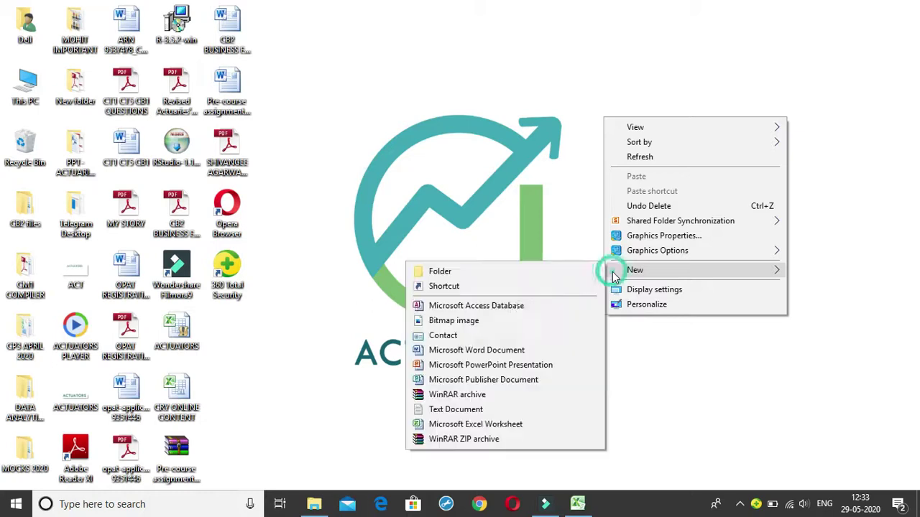
pyautogui.click(482, 351)
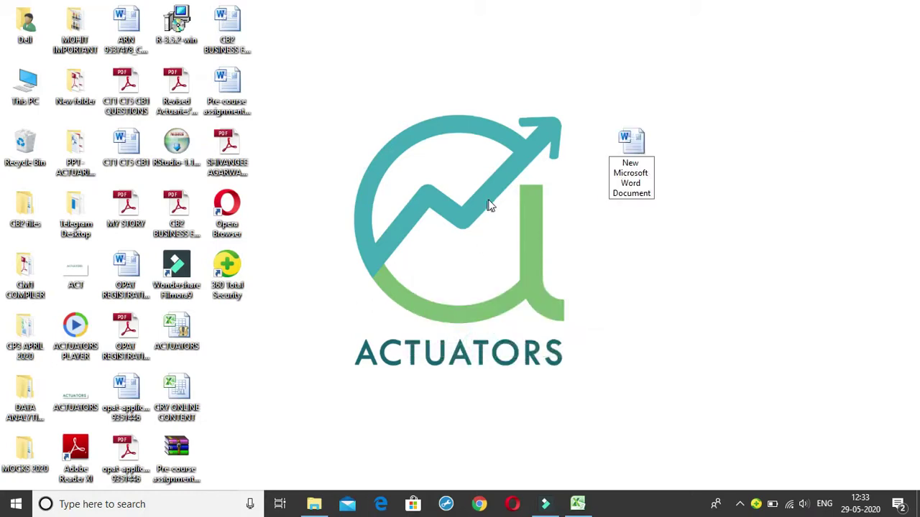
pyautogui.press('Return')
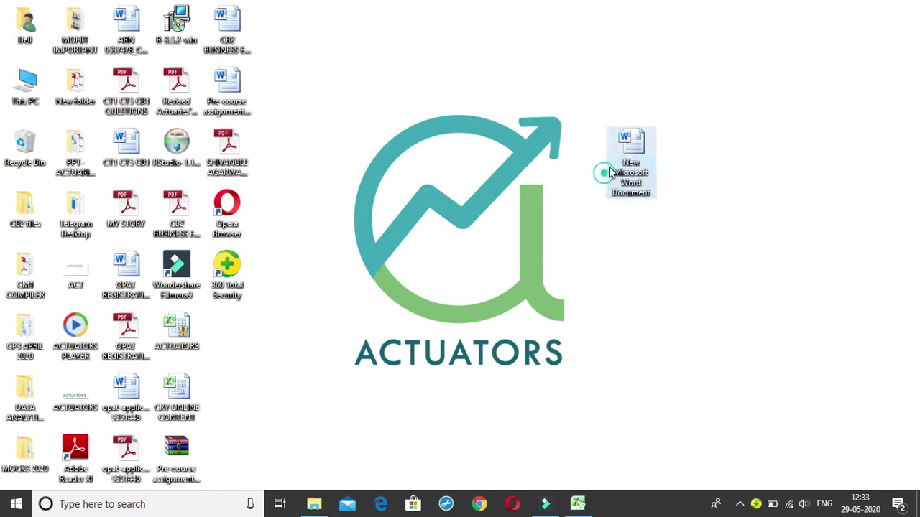
pyautogui.doubleClick(631, 148)
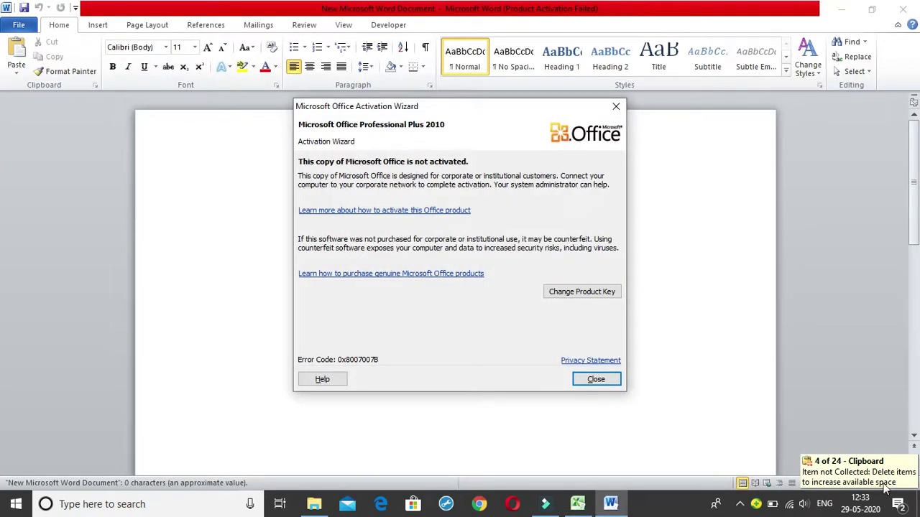
# Step: Dismiss the activation notice, paste the Excel screenshot into the document, and return to Excel
pyautogui.click(607, 382)
pyautogui.hotkey('ctrl', 'v')
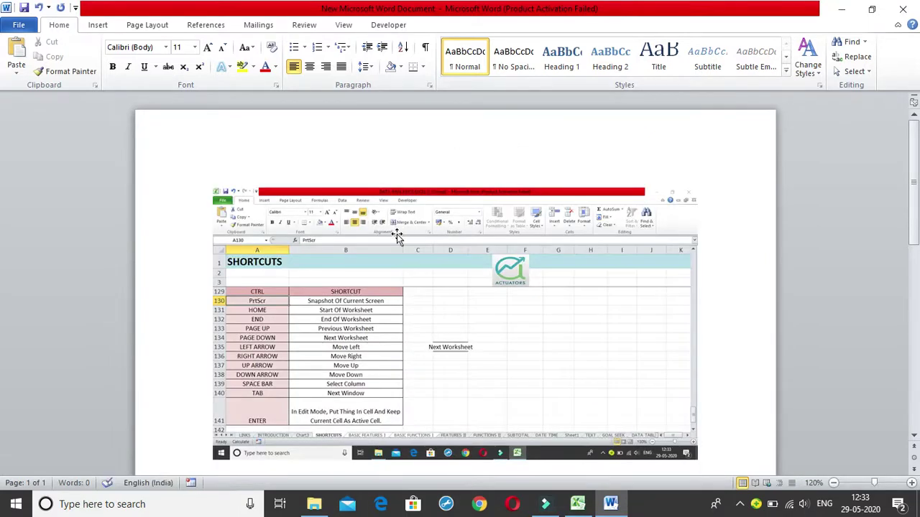
pyautogui.click(606, 313)
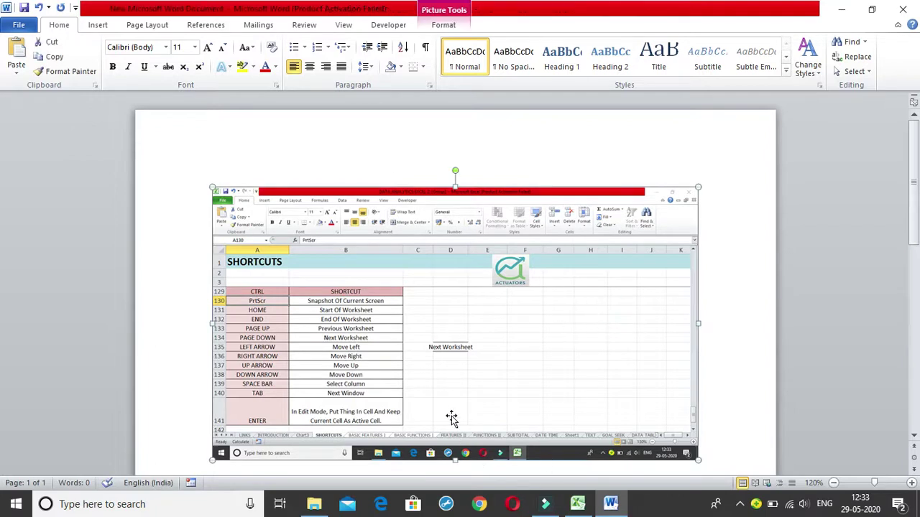
pyautogui.click(608, 507)
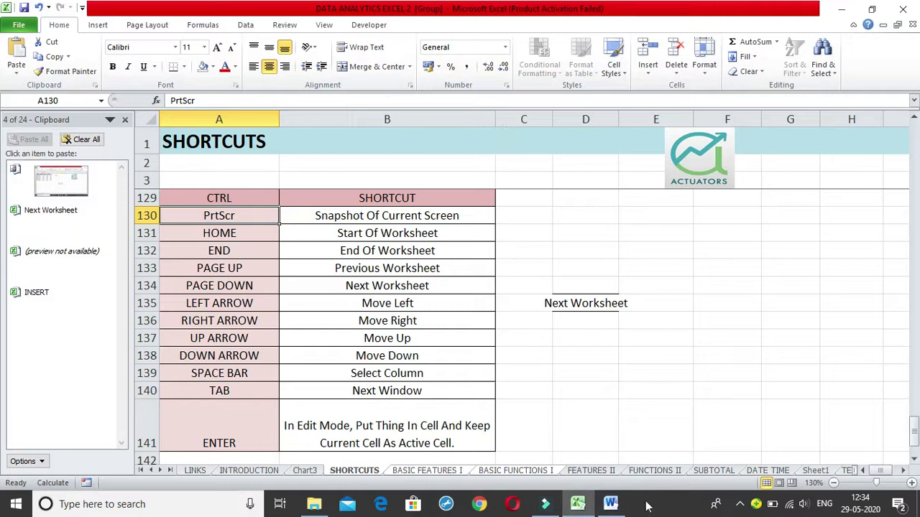
pyautogui.click(611, 505)
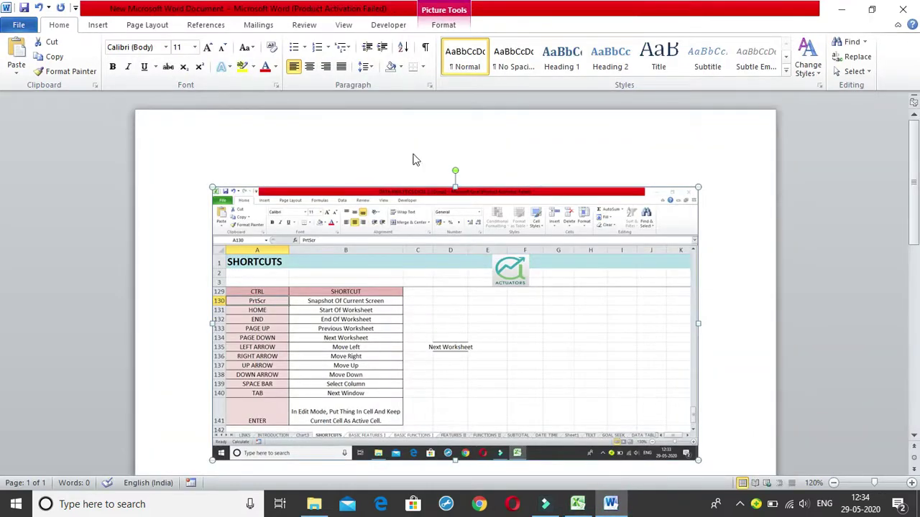
pyautogui.click(611, 505)
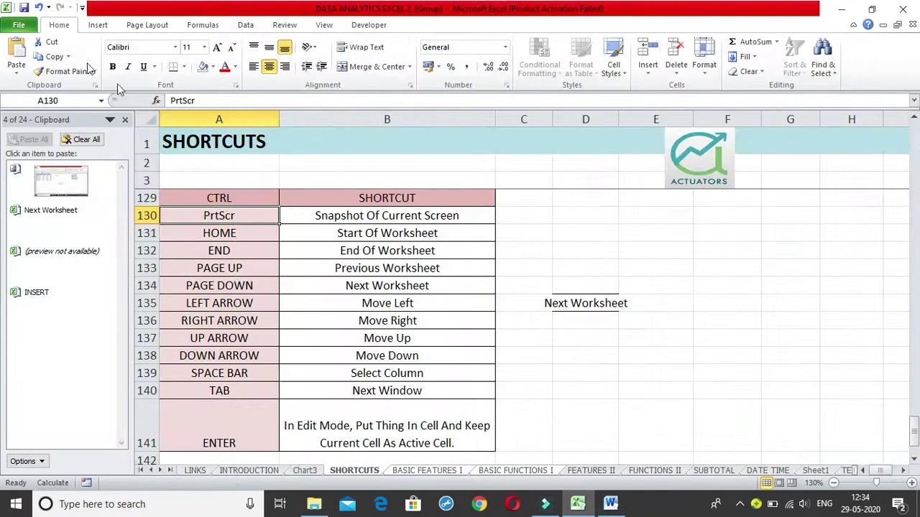
# Step: Close the Clipboard pane, pick D133:D137 and several table cells, then jump to the worksheet start with Ctrl+Home
pyautogui.click(125, 121)
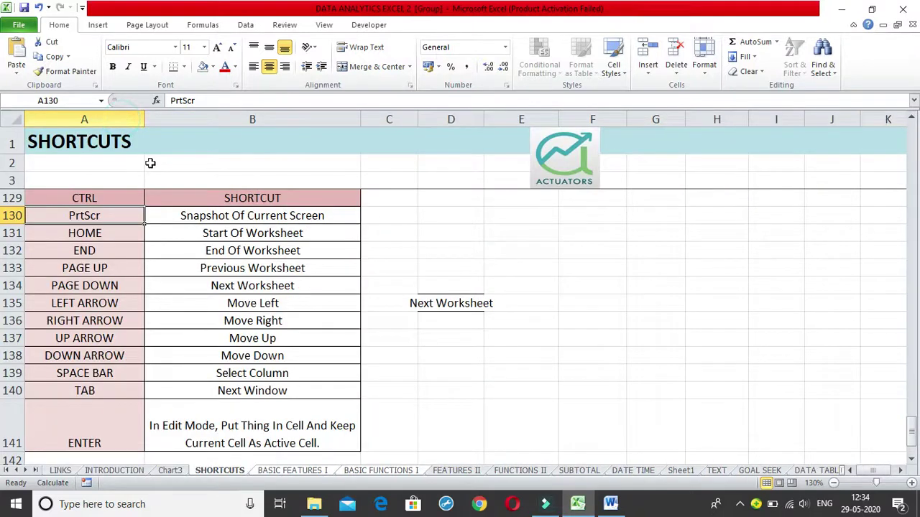
pyautogui.moveTo(460, 263); pyautogui.dragTo(460, 338)
pyautogui.click(543, 286)
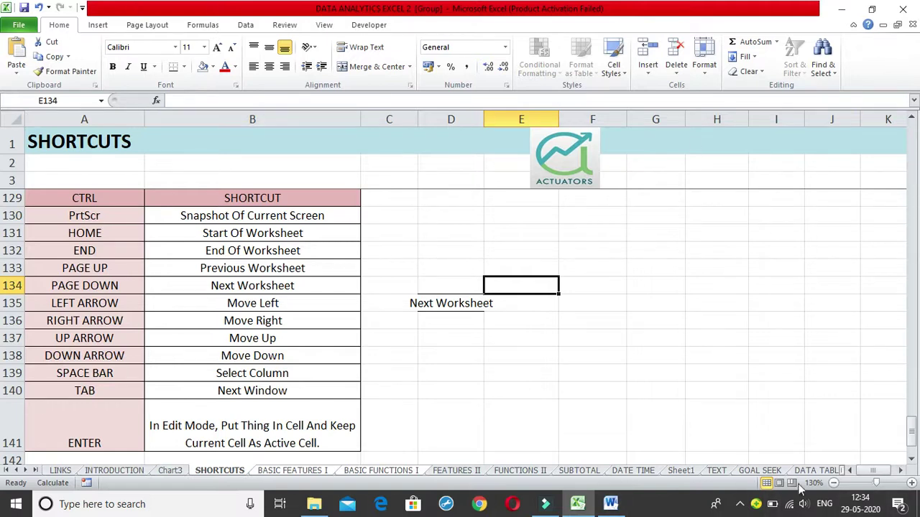
pyautogui.click(297, 217)
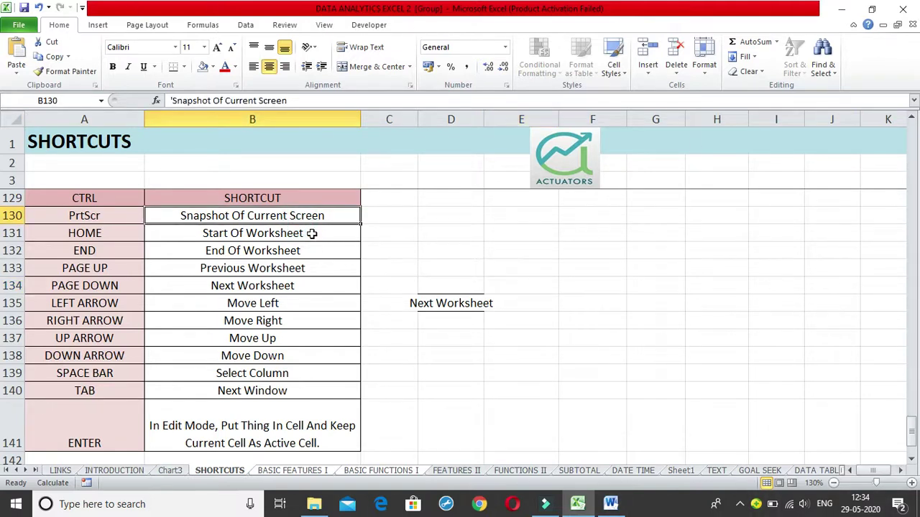
pyautogui.click(311, 233)
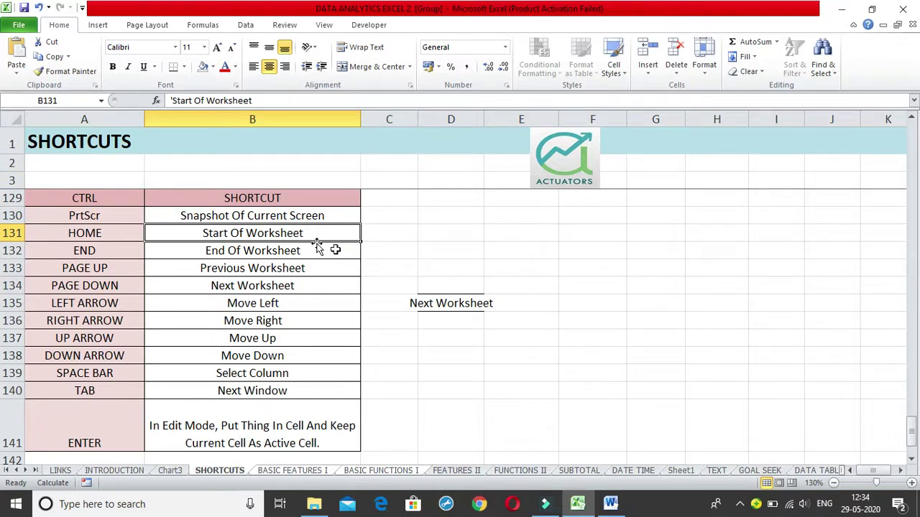
pyautogui.click(570, 285)
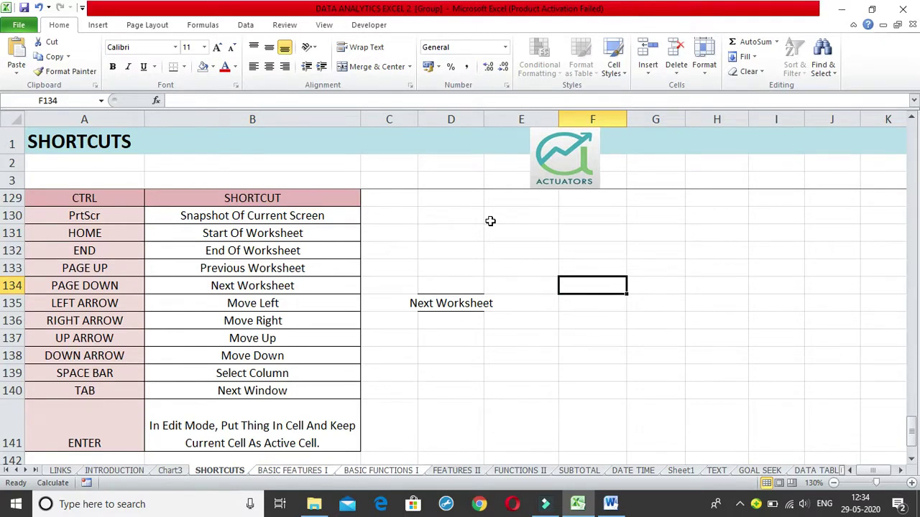
pyautogui.hotkey('ctrl', 'Home')
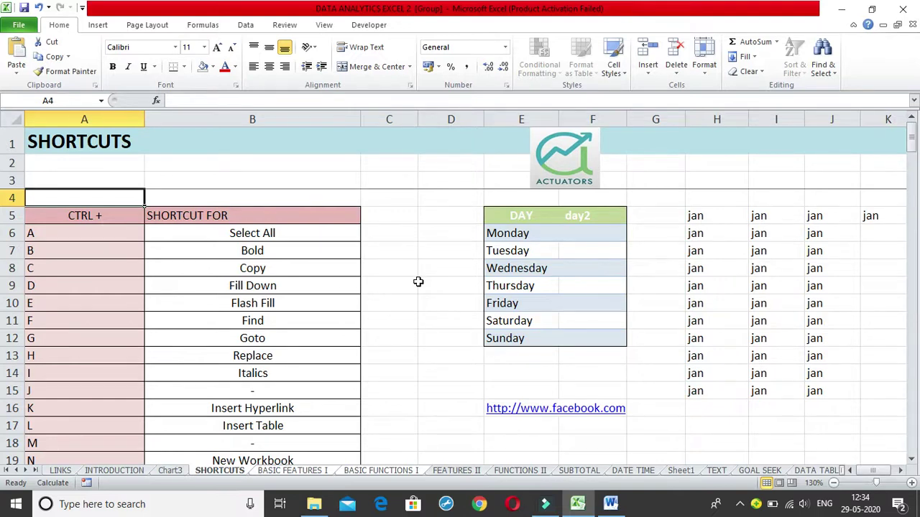
# Step: Jump to the last used cell with Ctrl+End, select PAGE UP in A133, then move to Chart3 with Ctrl+Page Up
pyautogui.hotkey('ctrl', 'End')
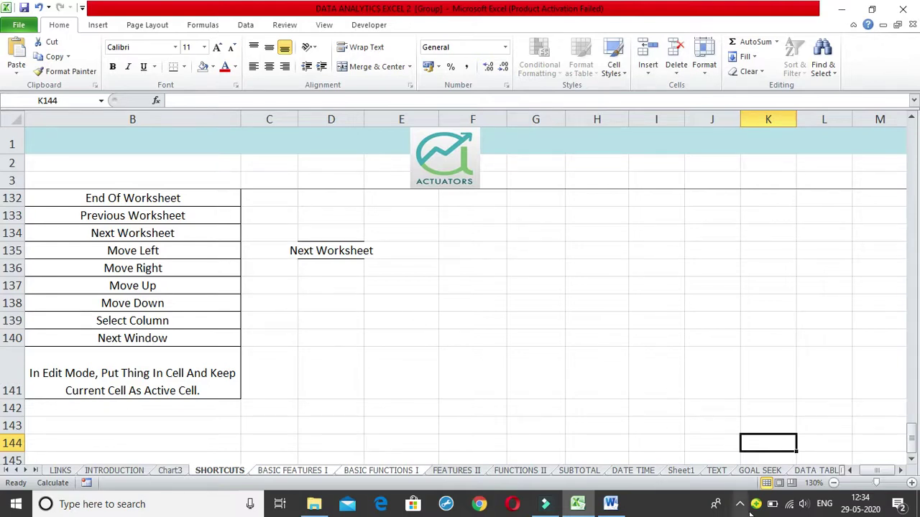
pyautogui.moveTo(878, 471); pyautogui.dragTo(855, 475)
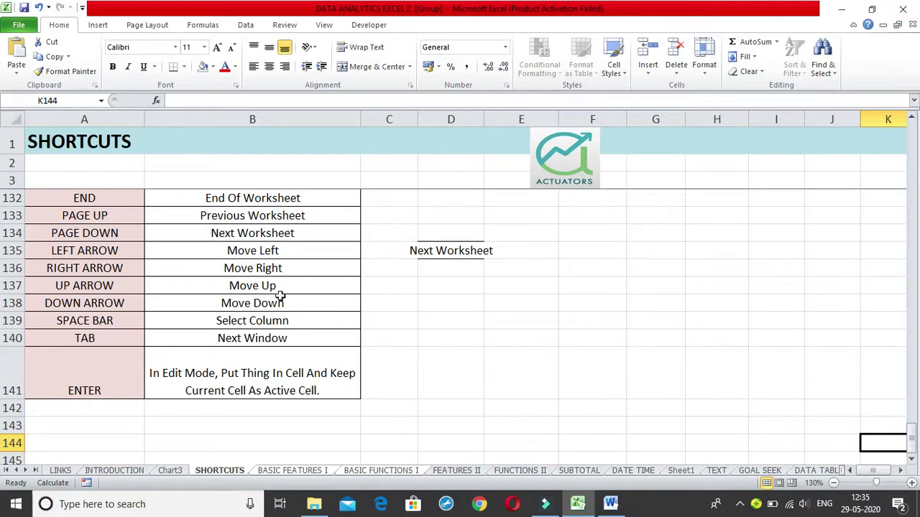
pyautogui.scroll(3, 237, 240)
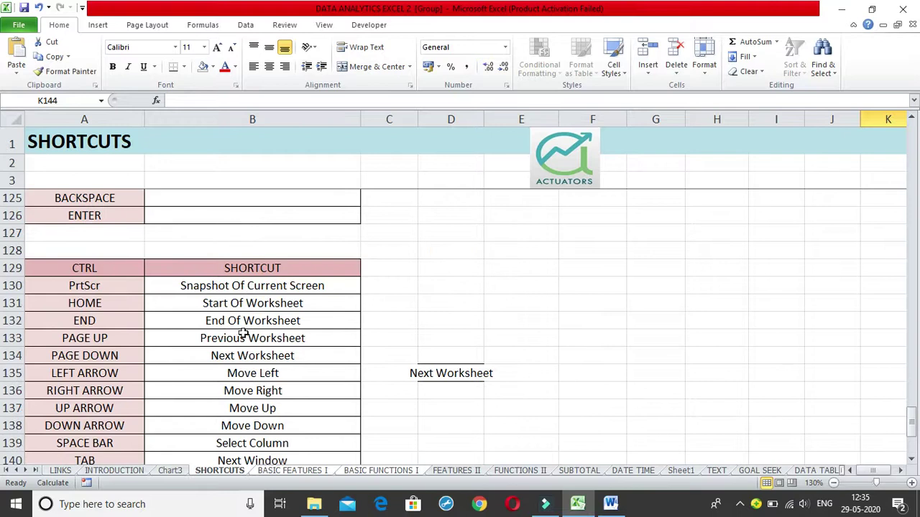
pyautogui.click(105, 341)
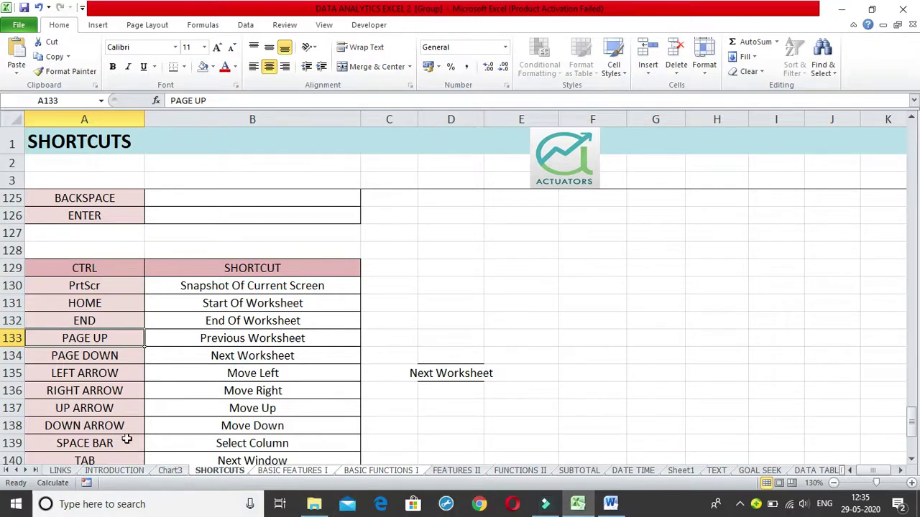
pyautogui.hotkey('ctrl', 'pageup')
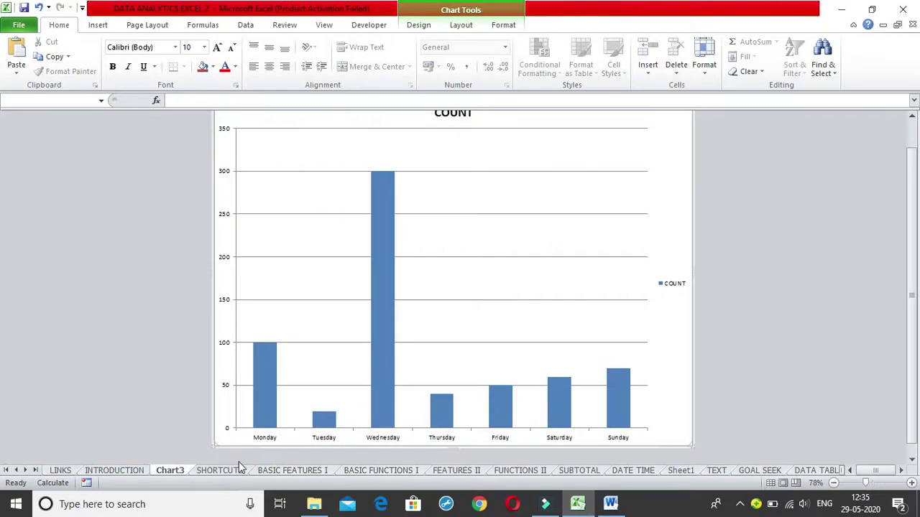
# Step: Page back with Ctrl+Page Up to LINKS, then forward with Ctrl+Page Down to SHORTCUTS
pyautogui.hotkey('ctrl', 'pageup')
pyautogui.hotkey('ctrl', 'pageup')
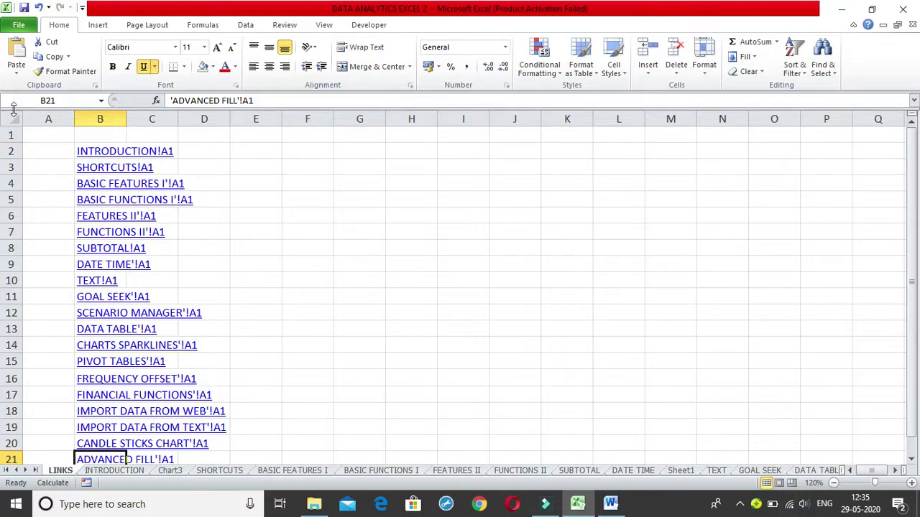
pyautogui.hotkey('ctrl', 'pagedown')
pyautogui.hotkey('ctrl', 'pagedown')
pyautogui.hotkey('ctrl', 'pagedown')
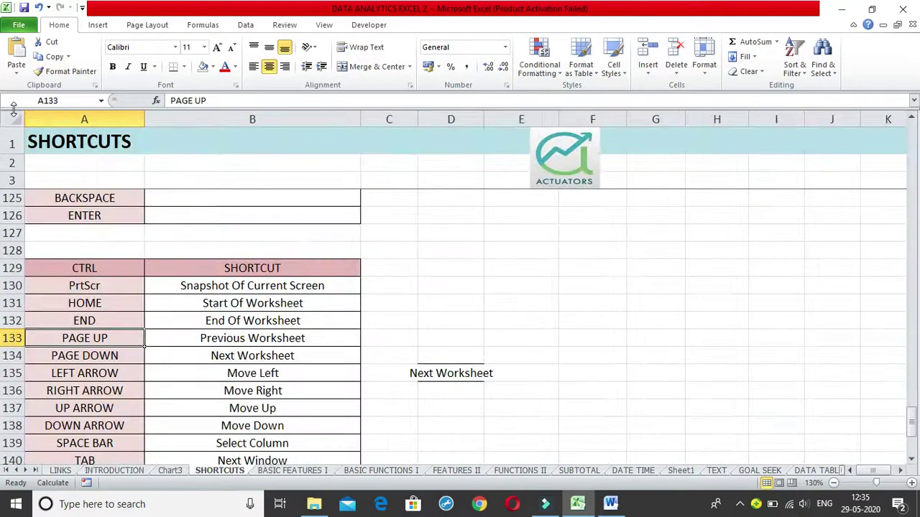
pyautogui.scroll(-2, 541, 338)
pyautogui.scroll(2, 601, 290)
pyautogui.click(406, 353)
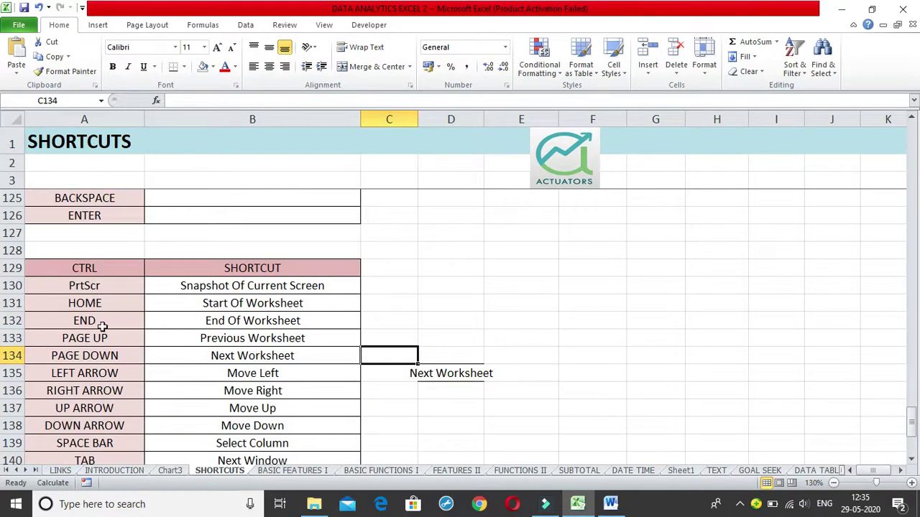
pyautogui.click(112, 354)
pyautogui.click(113, 339)
pyautogui.click(129, 372)
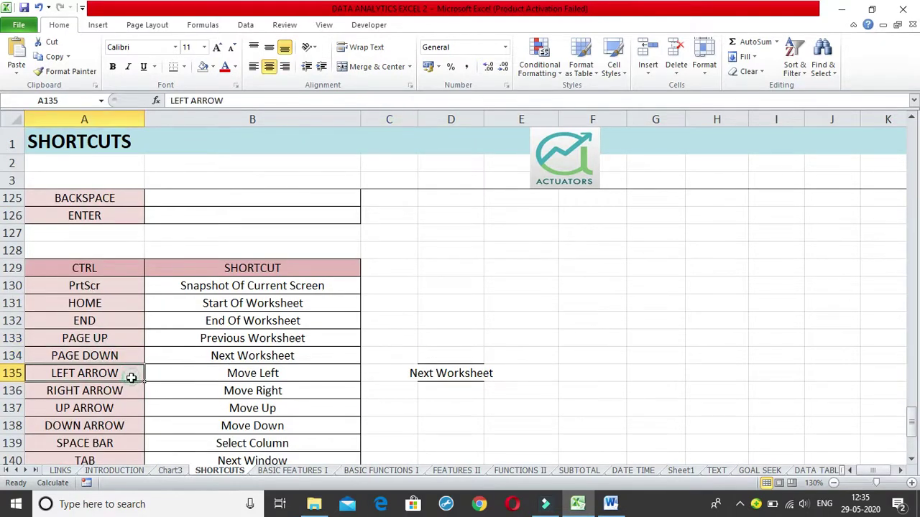
pyautogui.moveTo(86, 374); pyautogui.dragTo(186, 425)
pyautogui.click(585, 285)
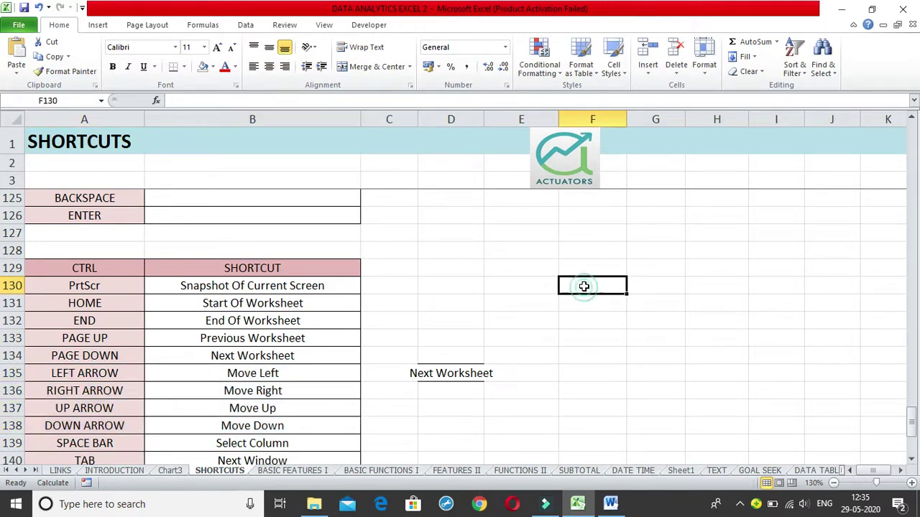
pyautogui.hotkey('ctrl', 'Up')
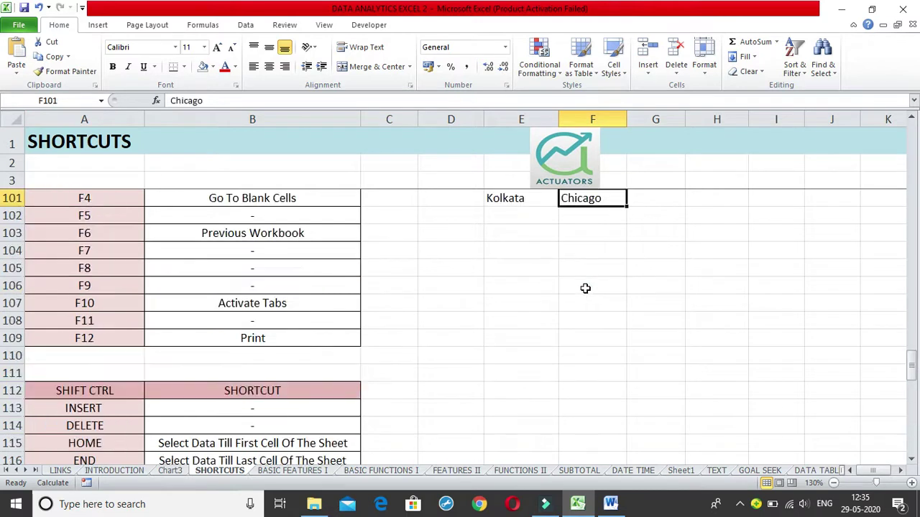
pyautogui.hotkey('ctrl', 'Up')
pyautogui.hotkey('ctrl', 'Up')
pyautogui.hotkey('ctrl', 'Up')
pyautogui.hotkey('ctrl', 'Down')
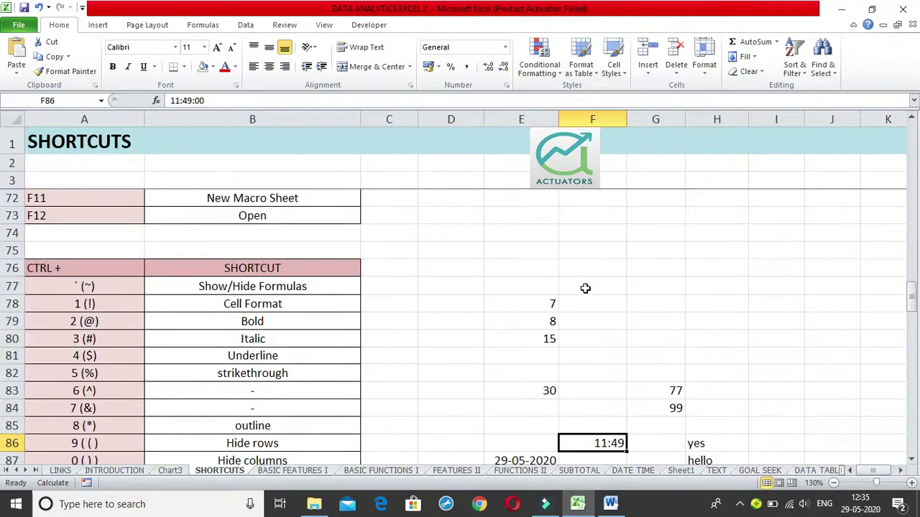
pyautogui.hotkey('ctrl', 'Down')
pyautogui.hotkey('ctrl', 'Down')
pyautogui.hotkey('ctrl', 'Down')
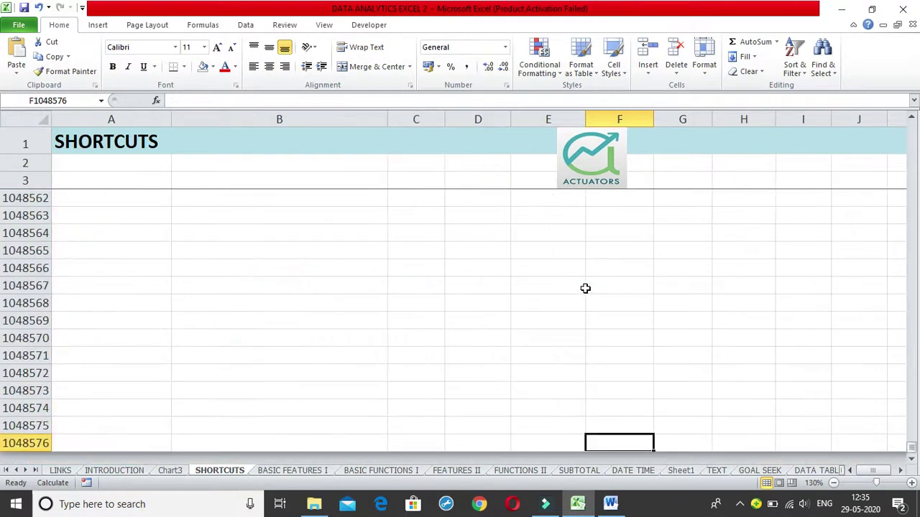
pyautogui.hotkey('ctrl', 'Up')
pyautogui.hotkey('ctrl', 'Up')
pyautogui.hotkey('ctrl', 'Left')
pyautogui.hotkey('ctrl', 'Left')
pyautogui.hotkey('ctrl', 'Left')
pyautogui.hotkey('ctrl', 'Right')
pyautogui.hotkey('ctrl', 'Right')
pyautogui.hotkey('ctrl', 'Right')
pyautogui.hotkey('ctrl', 'Right')
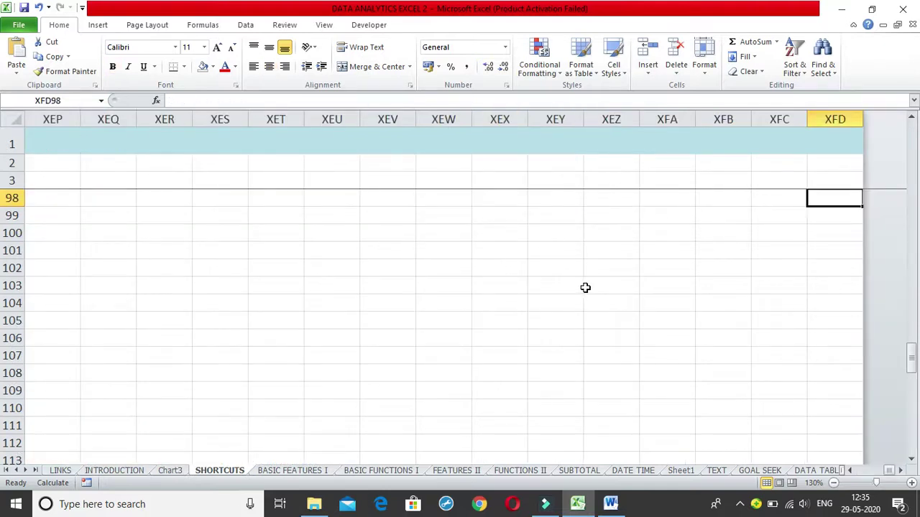
pyautogui.hotkey('ctrl', 'Left')
pyautogui.hotkey('ctrl', 'Down')
pyautogui.hotkey('ctrl', 'Down')
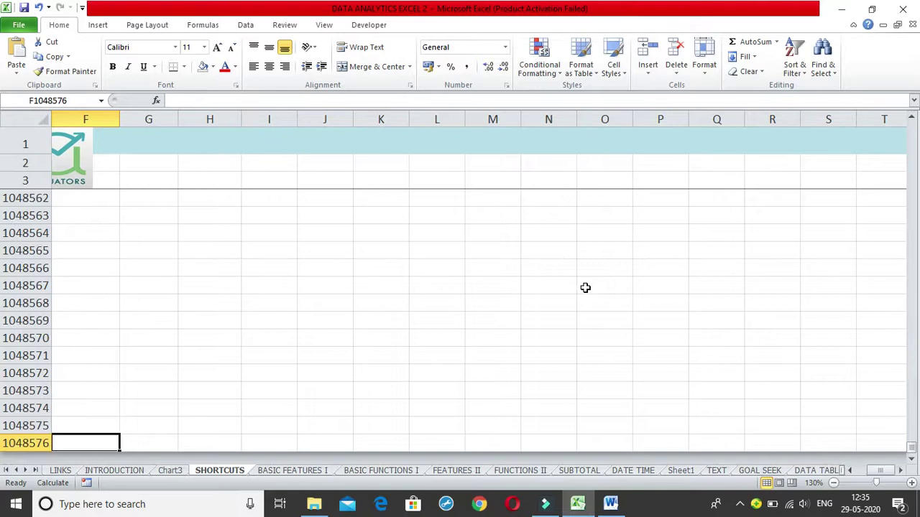
pyautogui.hotkey('ctrl', 'Up')
pyautogui.hotkey('ctrl', 'Left')
pyautogui.hotkey('ctrl', 'Left')
pyautogui.hotkey('ctrl', 'Down')
pyautogui.hotkey('ctrl', 'Down')
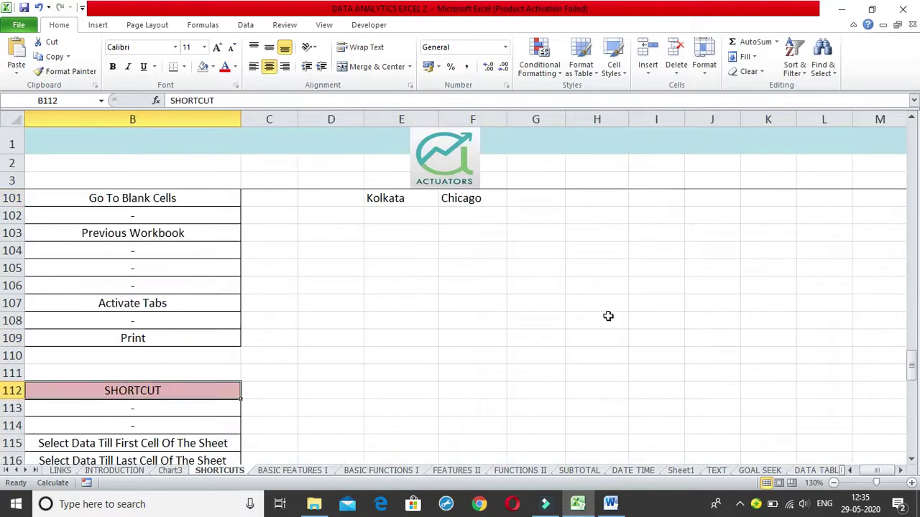
pyautogui.press('Left')
pyautogui.press('Down')
pyautogui.press('Down')
pyautogui.press('Down')
pyautogui.press('Down')
pyautogui.press('Down')
pyautogui.press('Down')
pyautogui.press('Down')
pyautogui.press('Down')
pyautogui.press('Down')
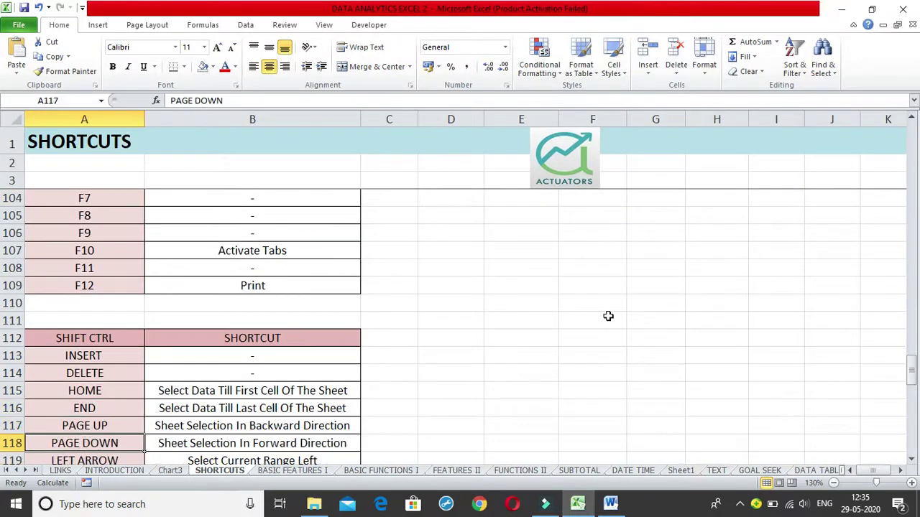
pyautogui.press('Down')
pyautogui.press('Down')
pyautogui.press('Down')
pyautogui.press('Down')
pyautogui.press('Down')
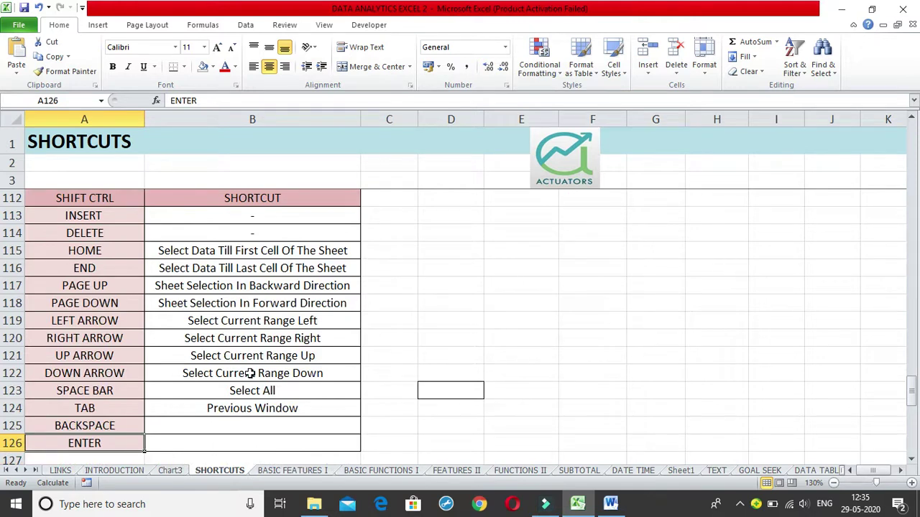
pyautogui.click(97, 394)
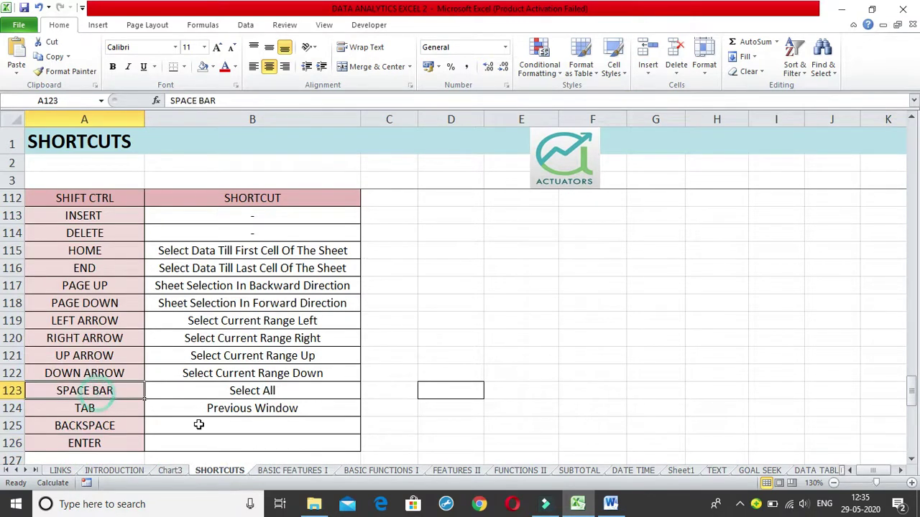
pyautogui.click(257, 392)
pyautogui.scroll(-5, 252, 404)
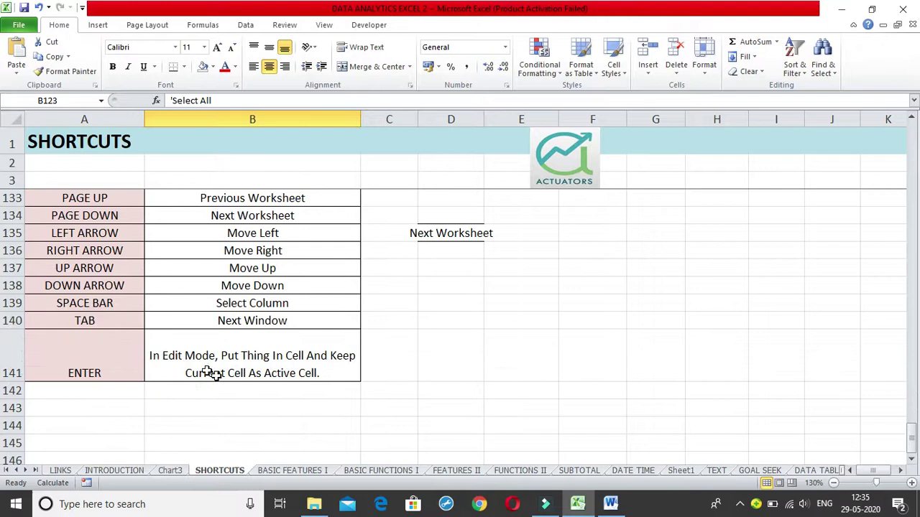
# Step: Pick the SPACE BAR entry and its Select Column description, select column E with Ctrl+Space, then pick D131
pyautogui.scroll(2, 209, 375)
pyautogui.click(115, 428)
pyautogui.click(222, 428)
pyautogui.click(528, 336)
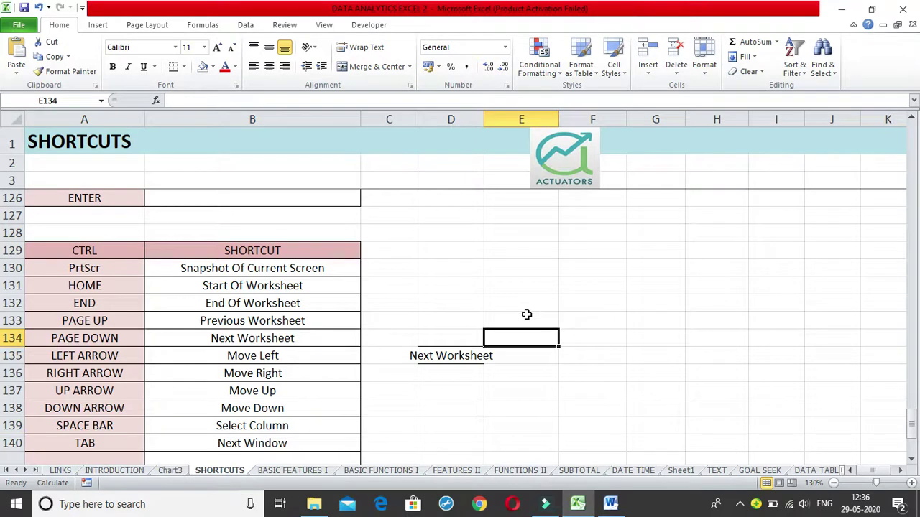
pyautogui.hotkey('ctrl', 'space')
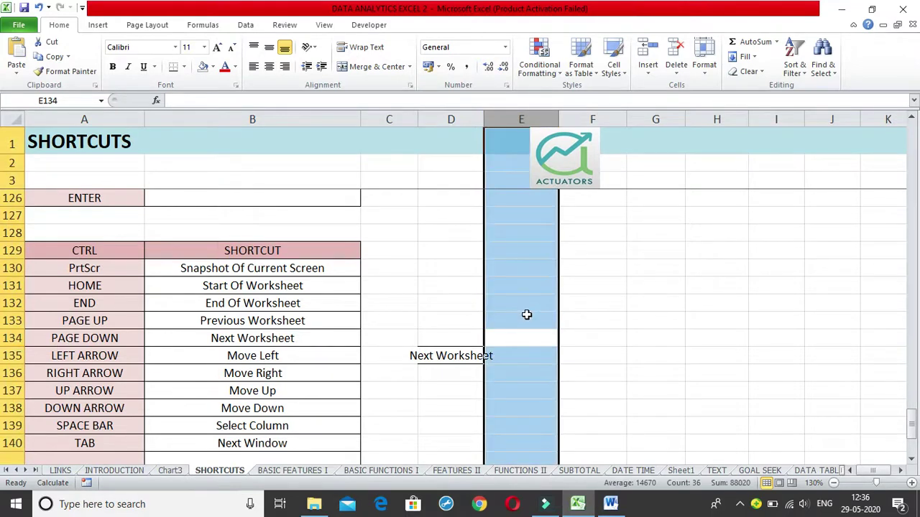
pyautogui.click(473, 289)
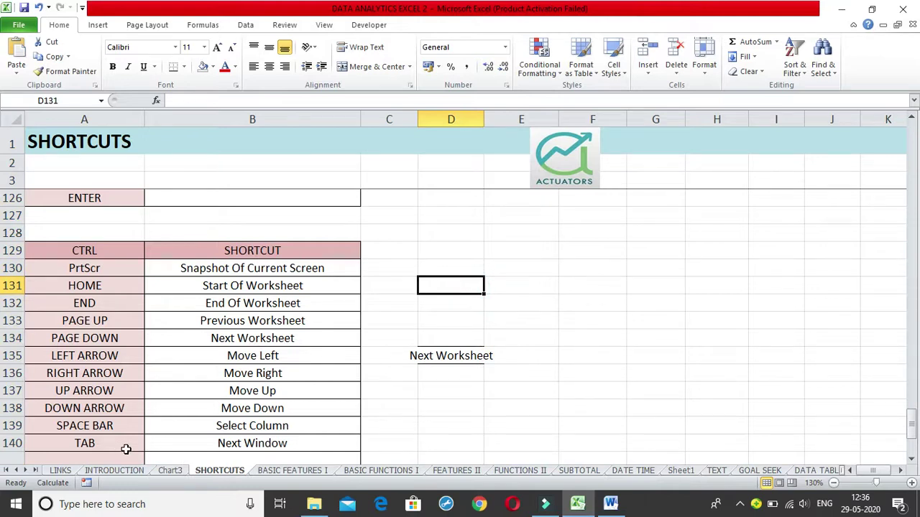
# Step: Bring the File Explorer window with the Recorded folder to the front
pyautogui.moveTo(914, 427); pyautogui.dragTo(914, 429)
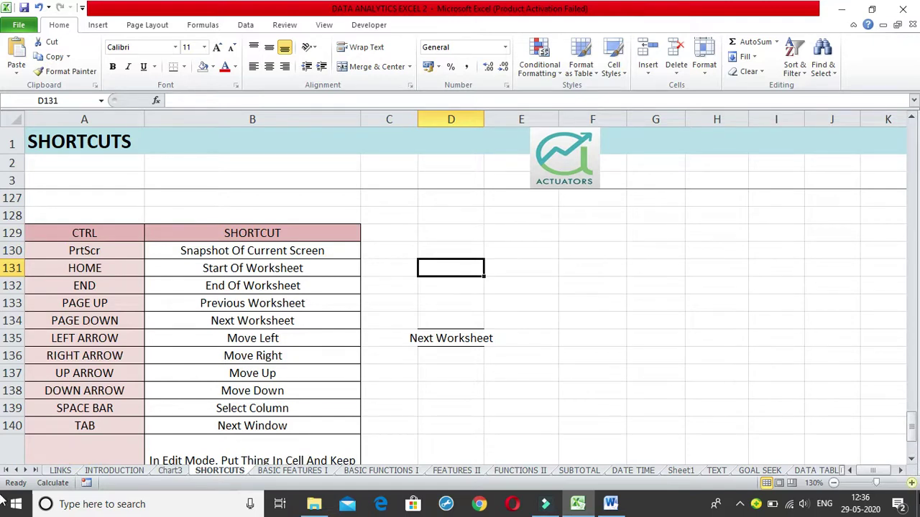
pyautogui.moveTo(914, 434); pyautogui.dragTo(915, 442)
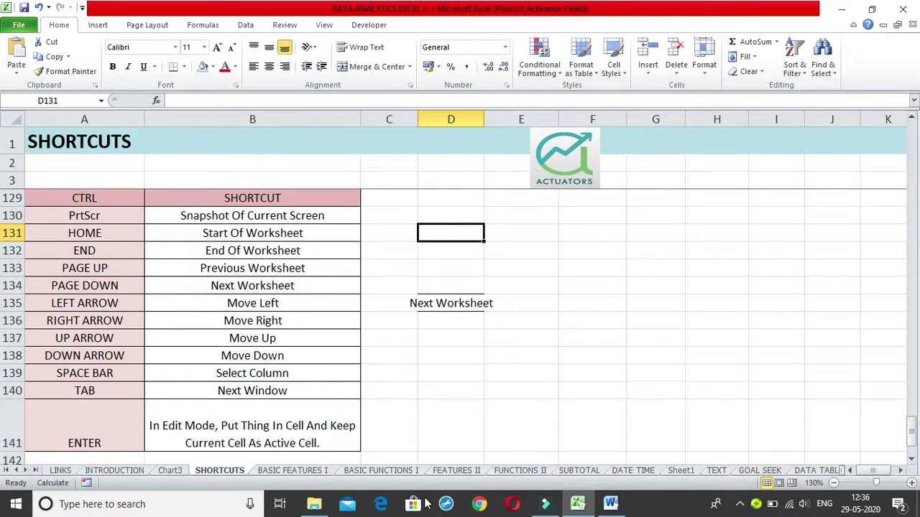
pyautogui.click(314, 503)
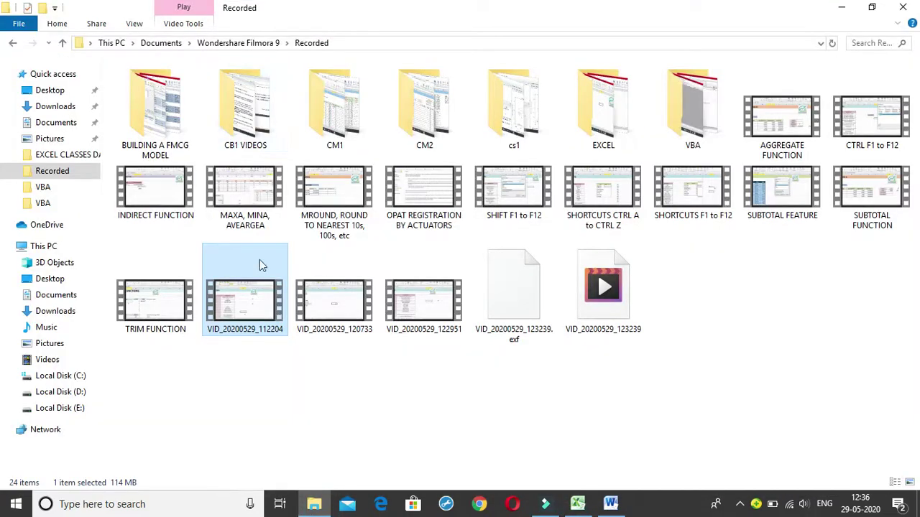
# Step: Open the VBA folder, minimize Explorer and Excel, and open the online content workbook from the desktop
pyautogui.click(43, 202)
pyautogui.click(41, 189)
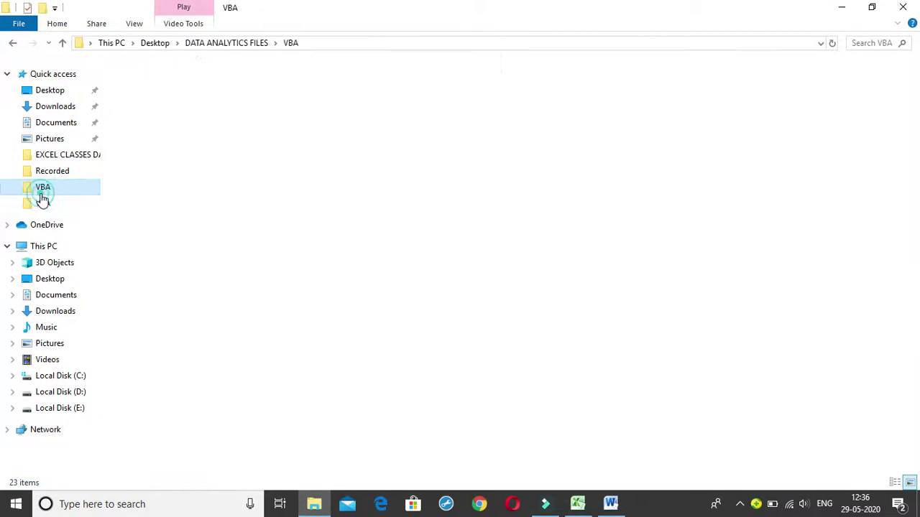
pyautogui.click(300, 506)
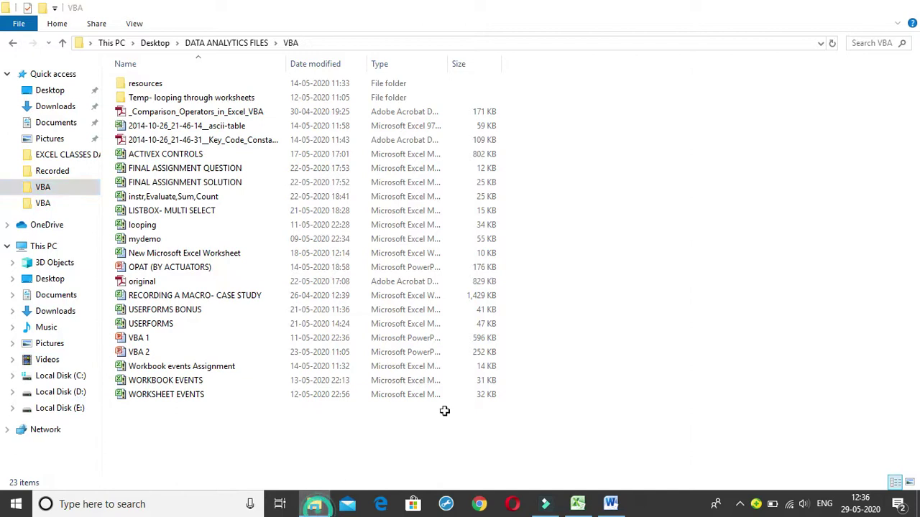
pyautogui.click(852, 8)
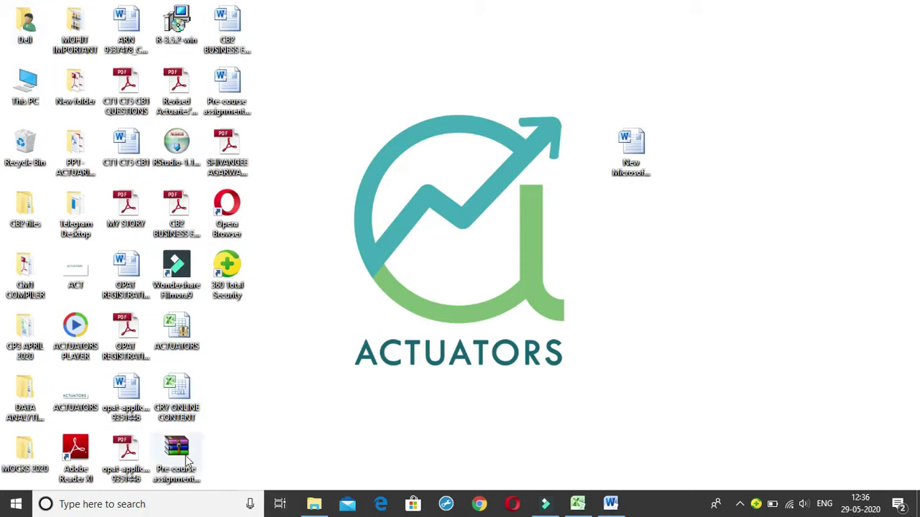
pyautogui.doubleClick(172, 397)
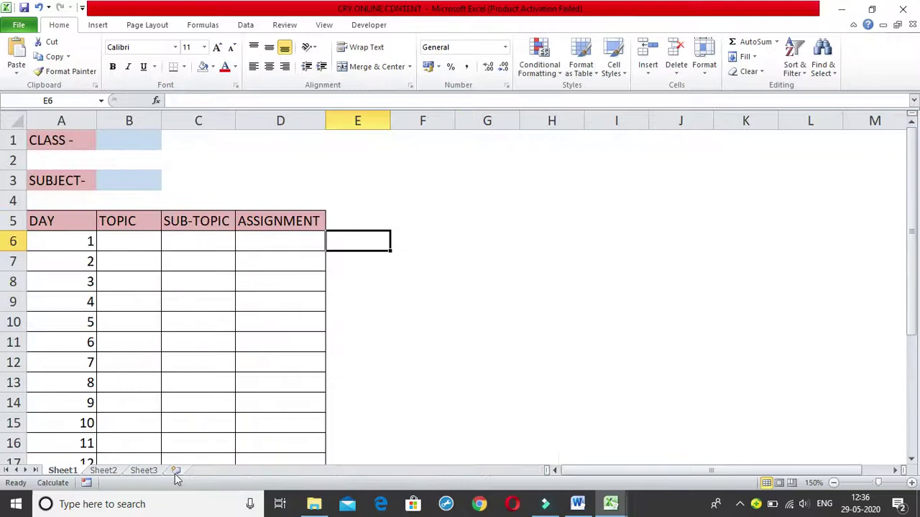
# Step: Show Sheet3 of the new workbook, then restore the DATA ANALYTICS workbook from the taskbar
pyautogui.click(146, 471)
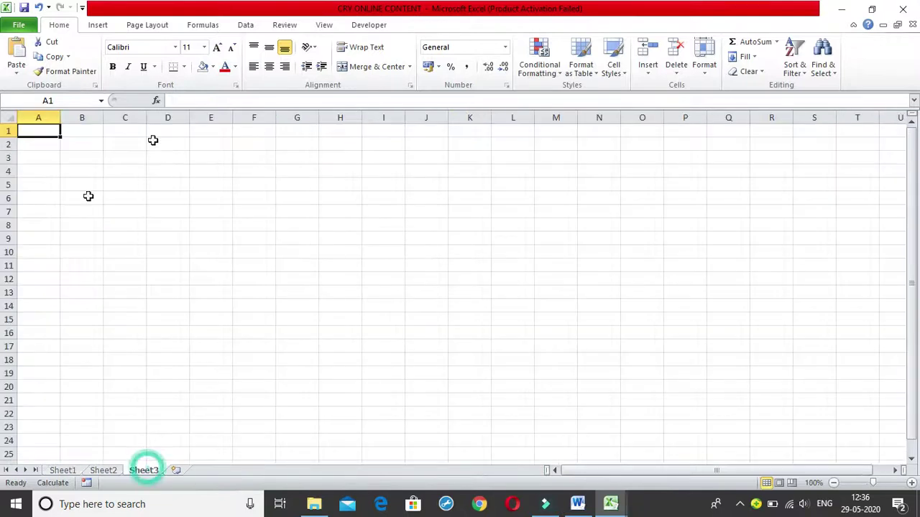
pyautogui.click(840, 9)
pyautogui.moveTo(611, 504)
pyautogui.click(573, 441)
# Step: Select the TAB entry A140 and cell E140, switch workbooks with Ctrl+Tab, then close the online content workbook
pyautogui.click(97, 391)
pyautogui.click(522, 394)
pyautogui.hotkey('ctrl', 'Tab')
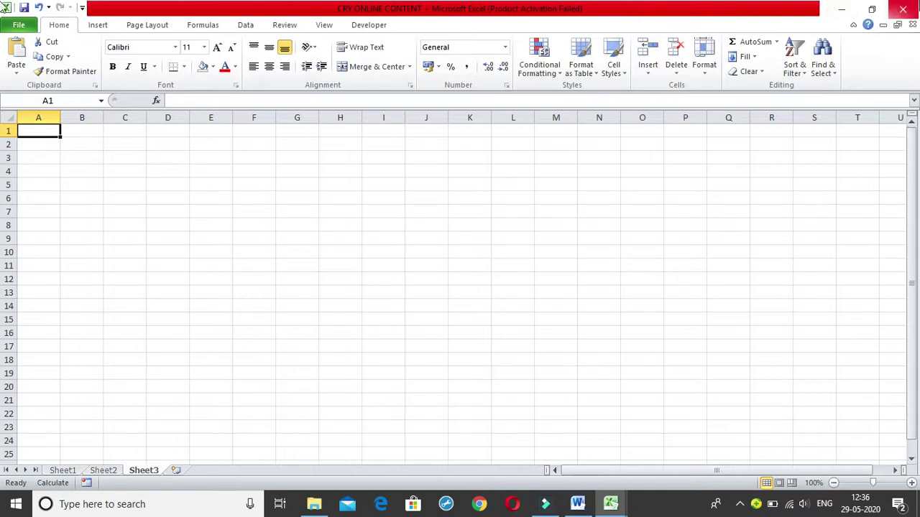
pyautogui.click(903, 12)
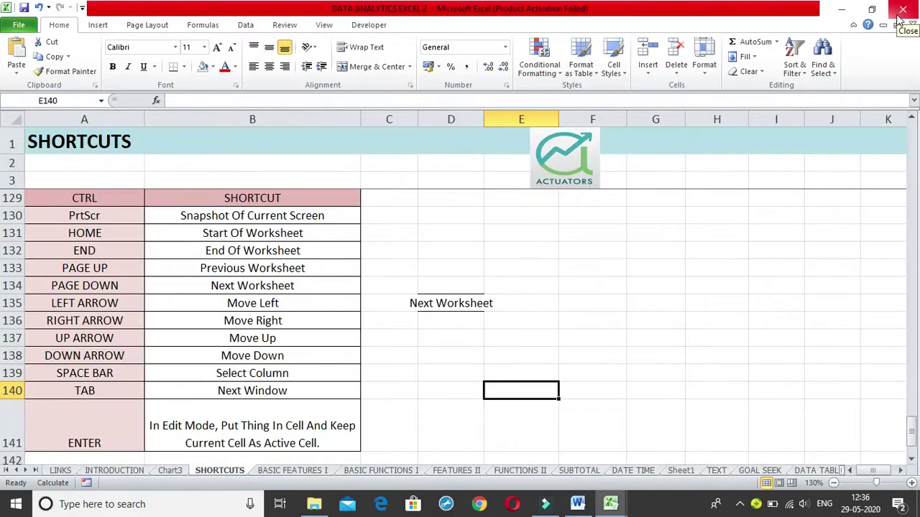
# Step: After selecting several cells around E135–F136, type 'actuators' into cell F133
pyautogui.click(552, 319)
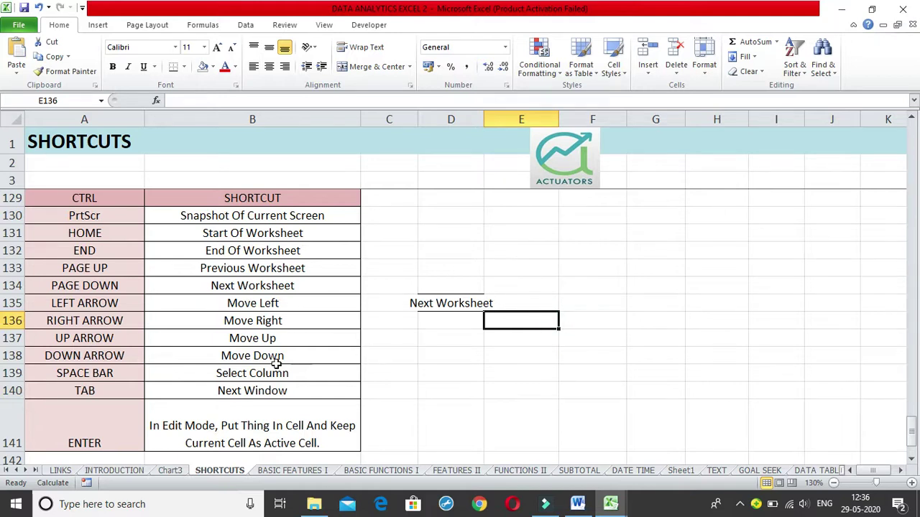
pyautogui.click(269, 397)
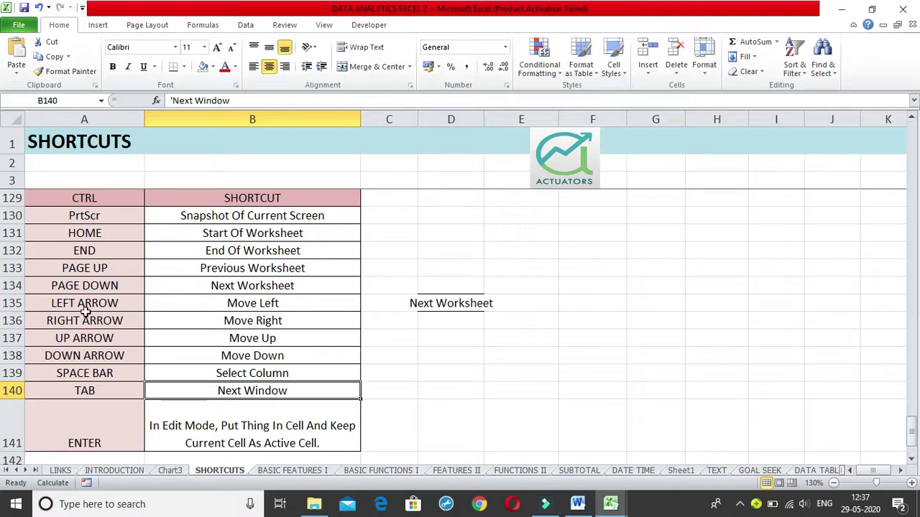
pyautogui.click(501, 333)
pyautogui.click(542, 302)
pyautogui.click(584, 285)
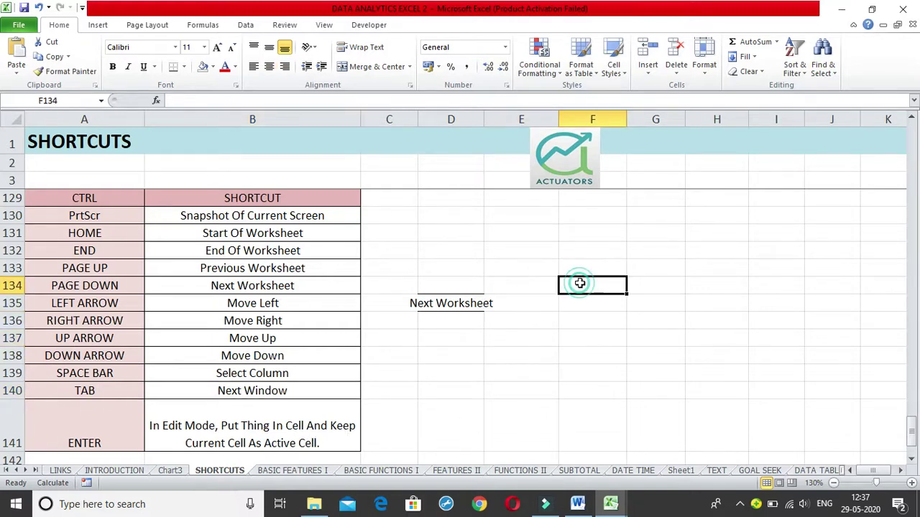
pyautogui.click(561, 316)
pyautogui.click(569, 271)
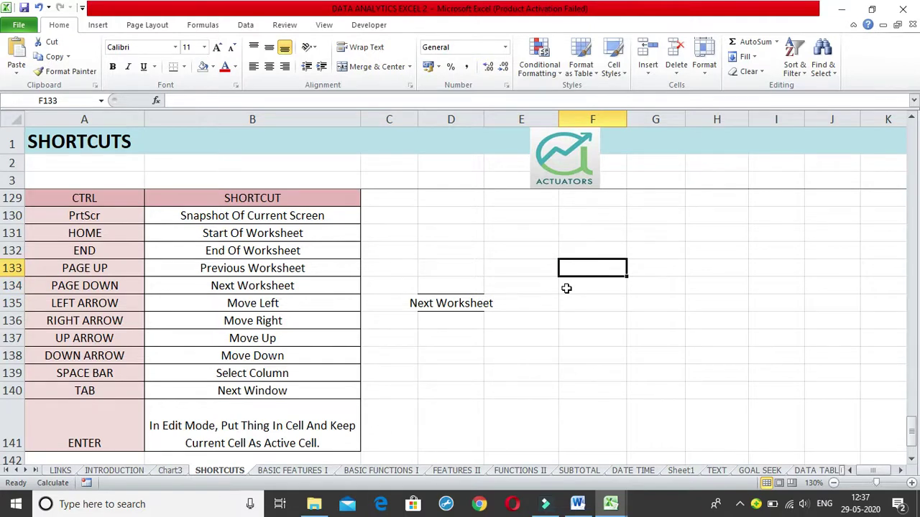
pyautogui.write('actuators')
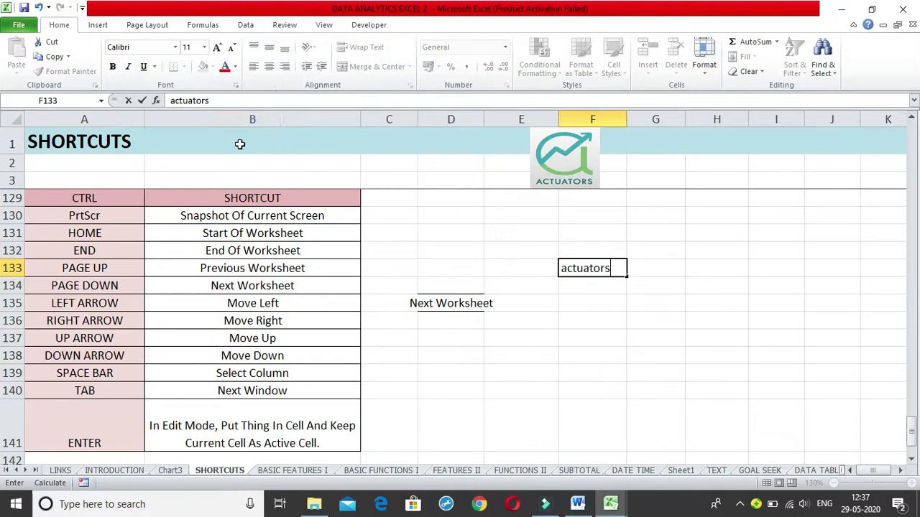
# Step: Commit the 'actuators' entry in F133 after browsing the Insert and Page Layout ribbon tabs
pyautogui.click(101, 25)
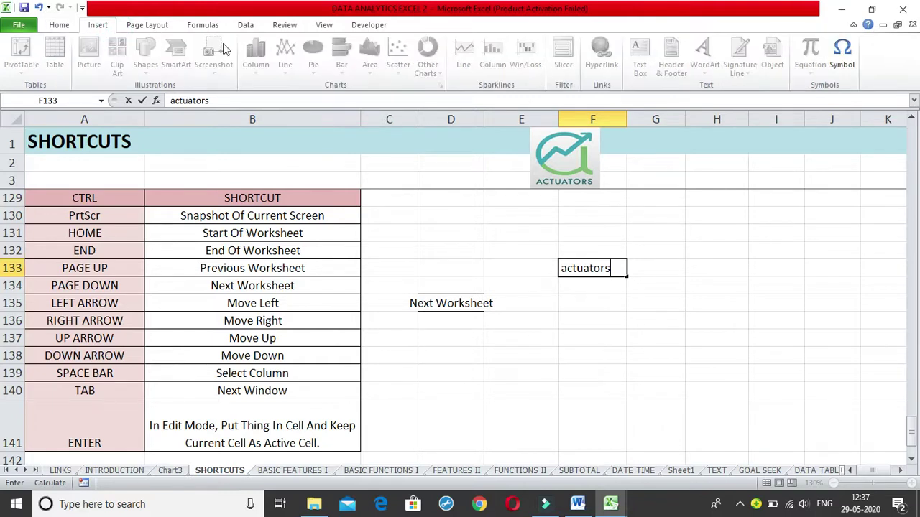
pyautogui.click(158, 26)
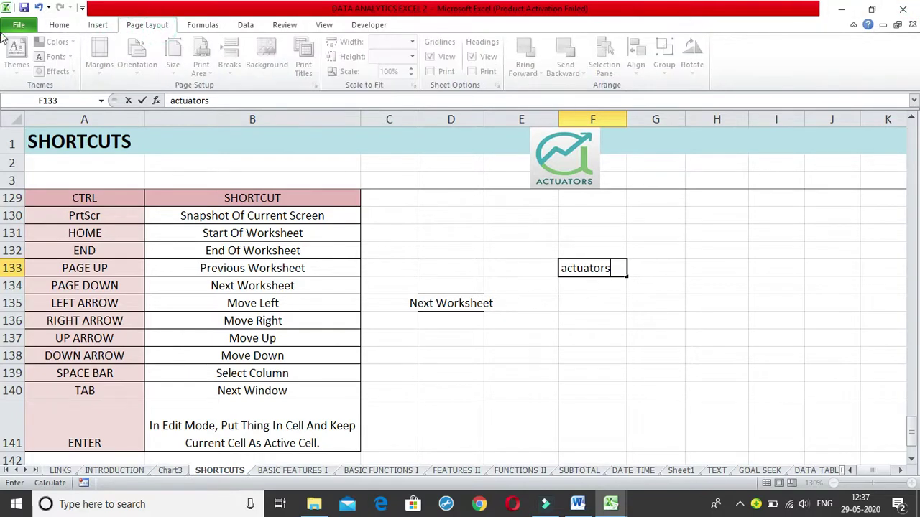
pyautogui.click(60, 26)
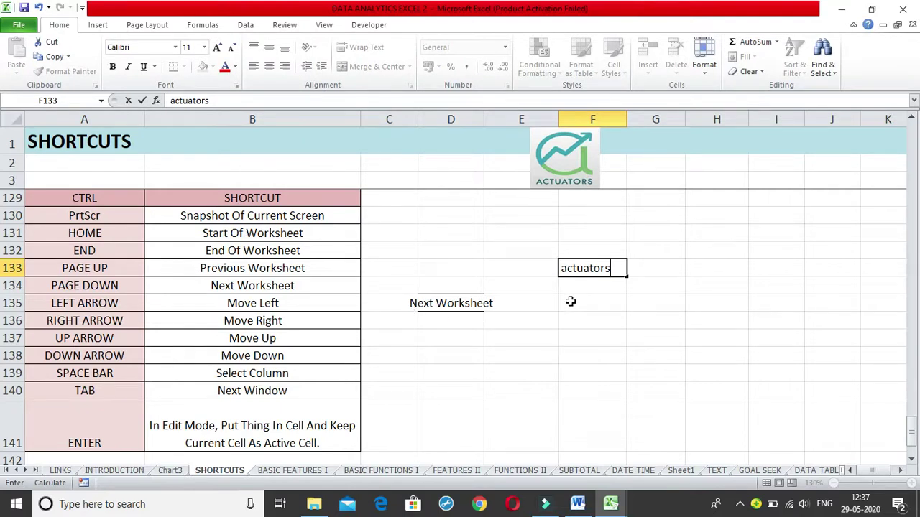
pyautogui.press('Return')
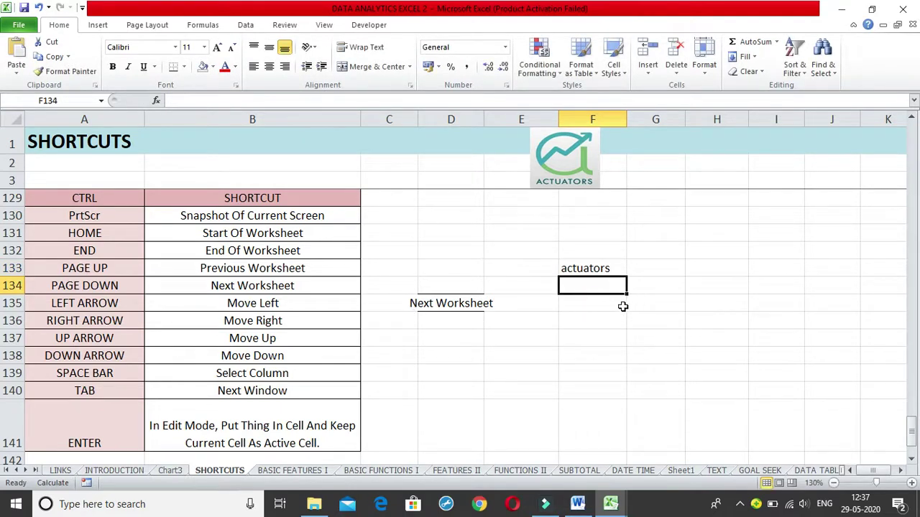
# Step: Move among cells F133 through F136 around the actuators entry, ending back on F133
pyautogui.press('Up')
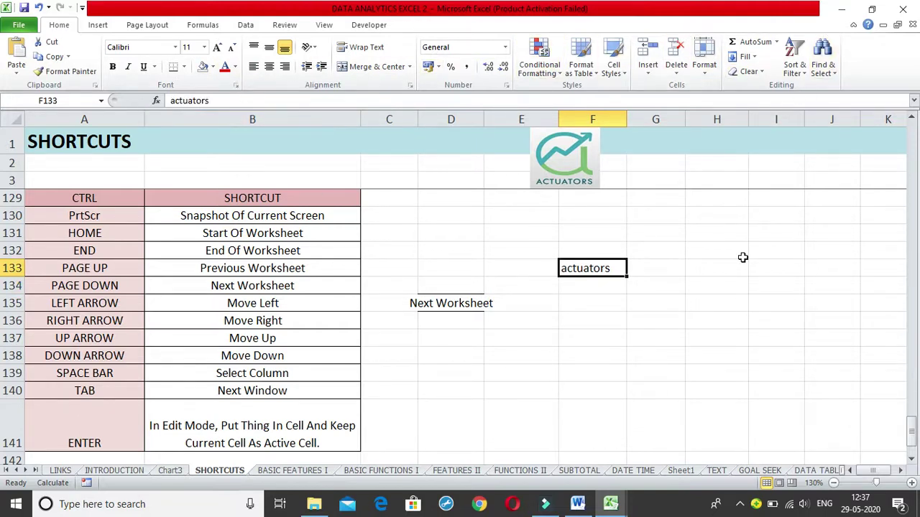
pyautogui.click(593, 291)
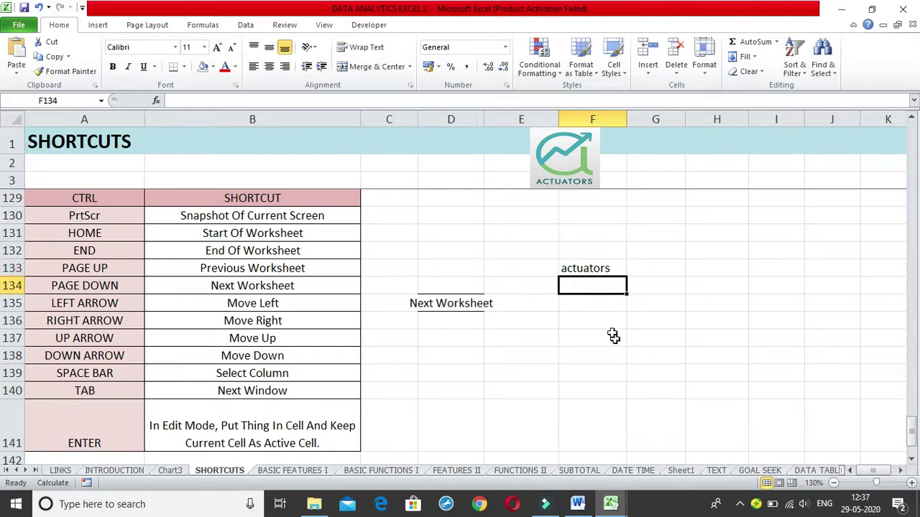
pyautogui.click(602, 320)
pyautogui.moveTo(590, 268)
pyautogui.mouseDown()
pyautogui.moveTo(588, 291)
pyautogui.moveTo(591, 267)
pyautogui.mouseUp()
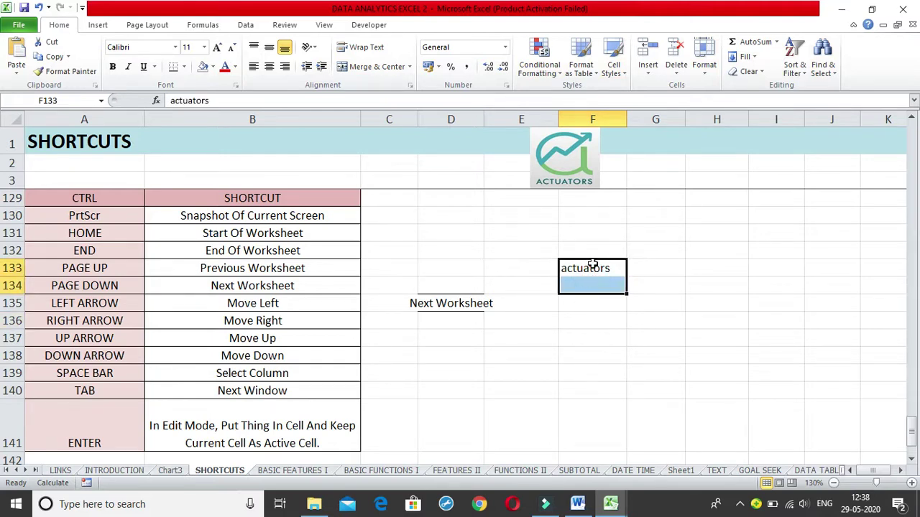
pyautogui.click(585, 306)
pyautogui.click(598, 271)
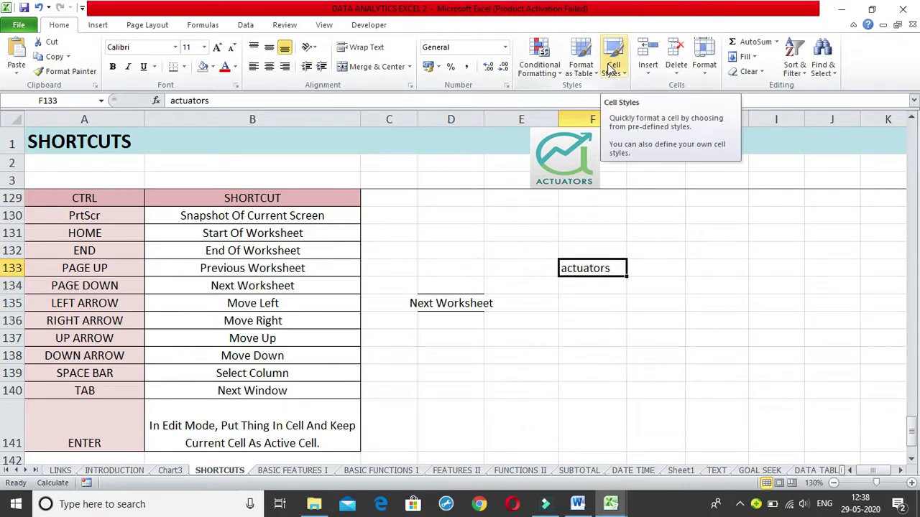
# Step: Autocomplete 'actuators' into F136 from 'ac', then start typing a first name in G133
pyautogui.click(586, 320)
pyautogui.write('actuators')
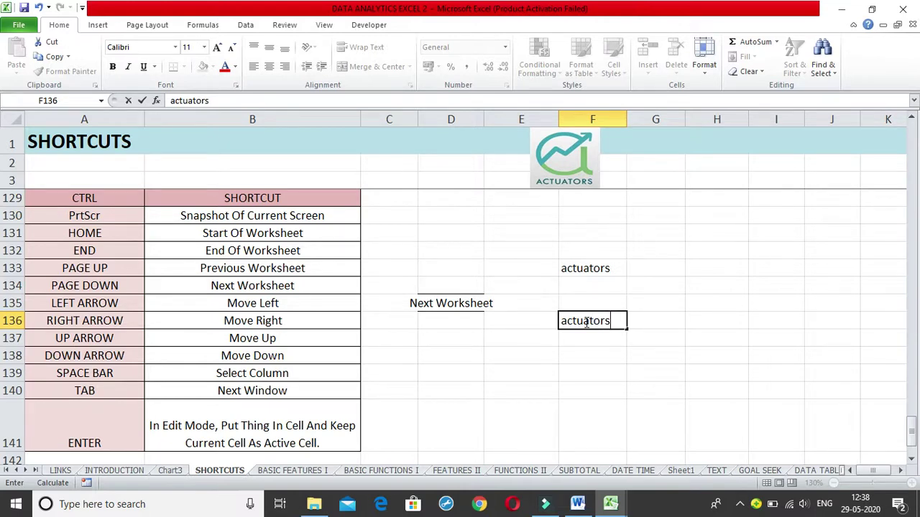
pyautogui.hotkey('ctrl', 'Return')
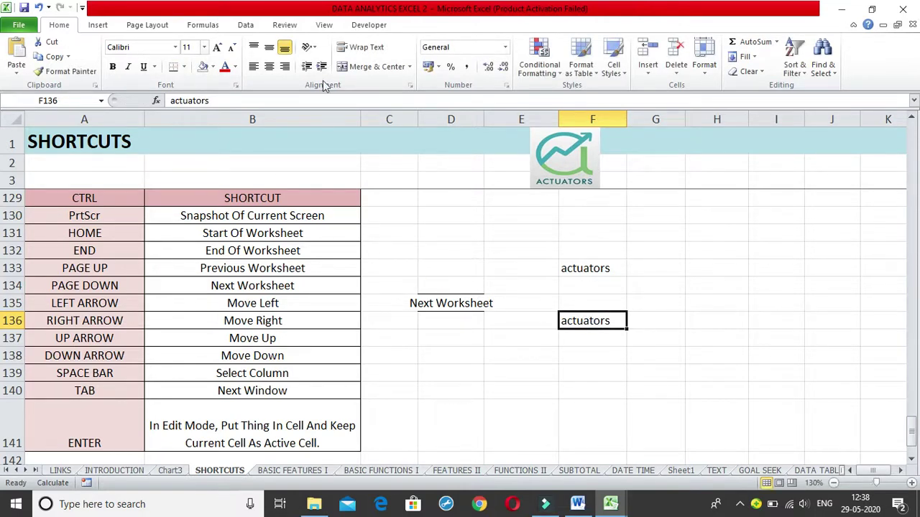
pyautogui.click(677, 264)
pyautogui.write('shivangee')
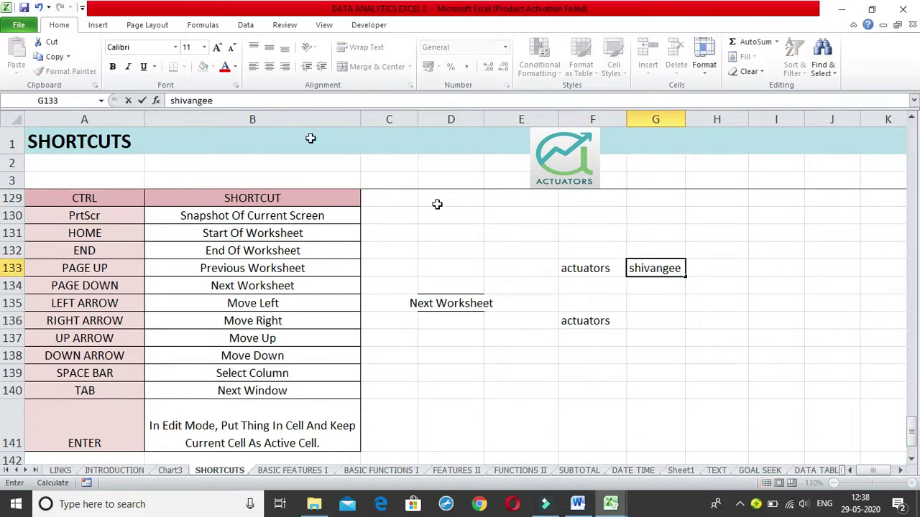
# Step: Commit the first name in G133 with Ctrl+Enter
pyautogui.click(243, 25)
pyautogui.click(203, 24)
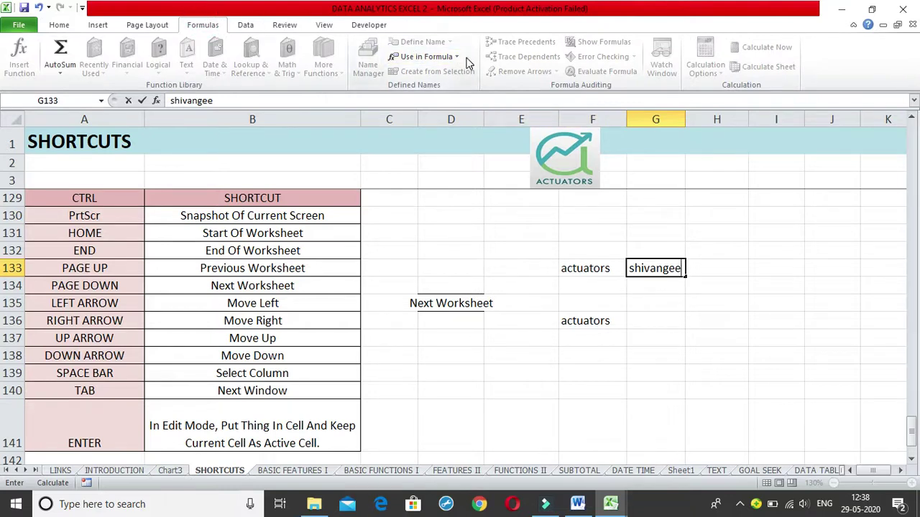
pyautogui.hotkey('ctrl', 'Return')
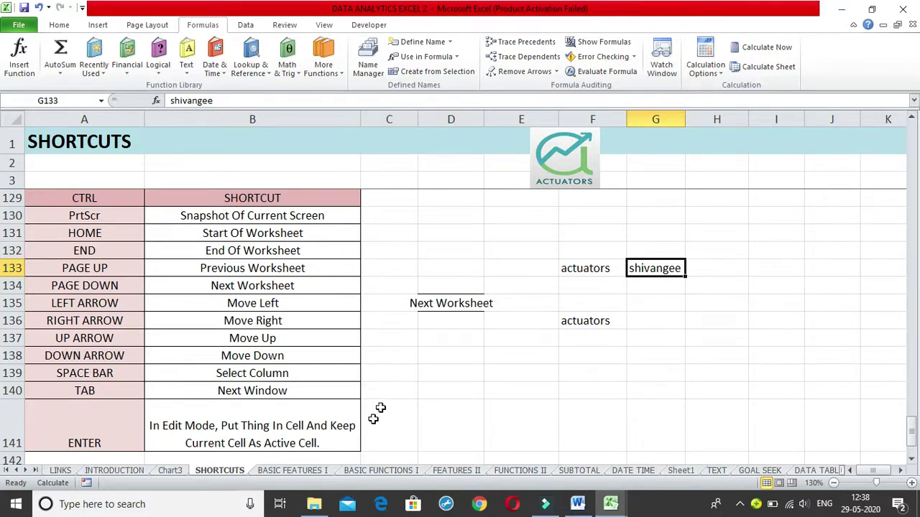
# Step: Edit cell G135 and type the person's surname
pyautogui.click(663, 335)
pyautogui.click(652, 310)
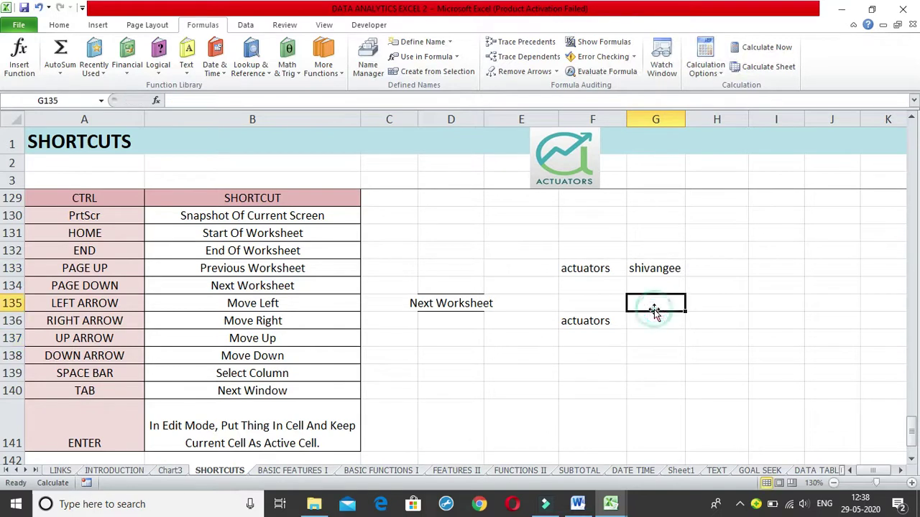
pyautogui.doubleClick(678, 303)
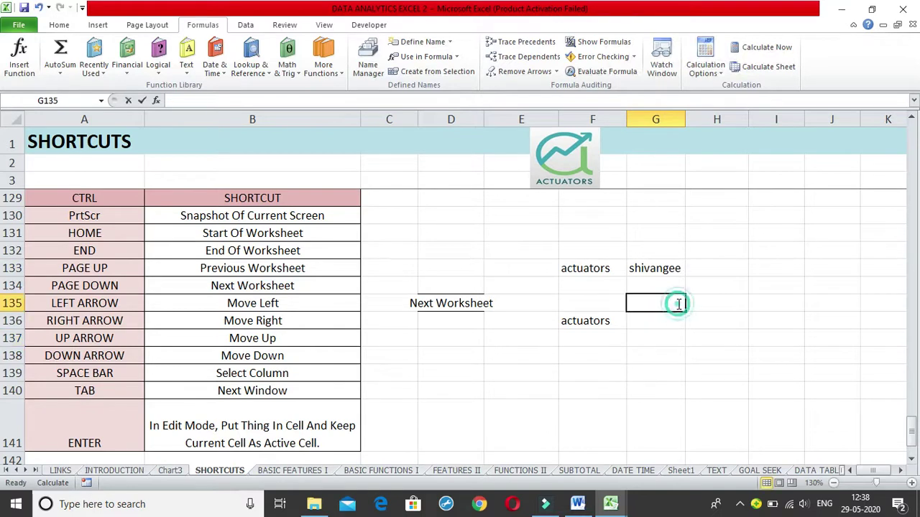
pyautogui.click(660, 350)
pyautogui.click(643, 304)
pyautogui.doubleClick(643, 305)
pyautogui.write('agarwal')
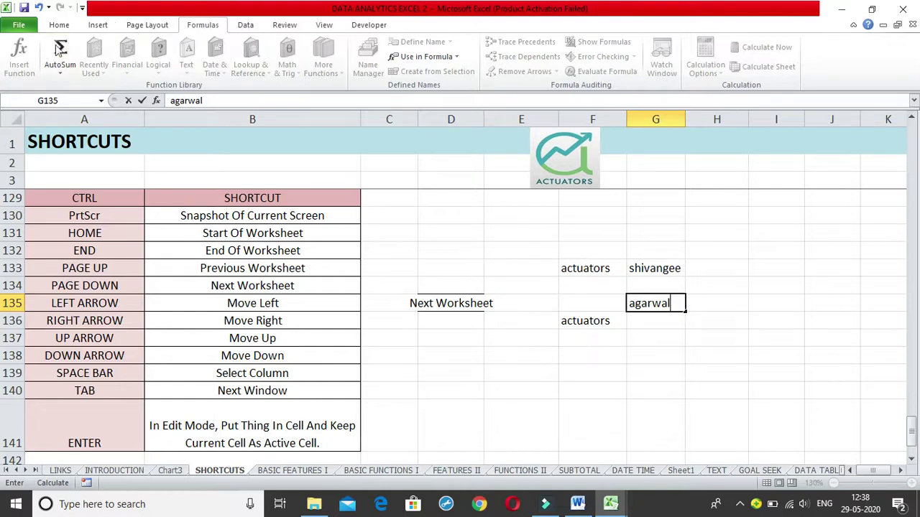
# Step: Commit the surname in G135 with Ctrl+Enter and select H138
pyautogui.click(245, 24)
pyautogui.click(288, 24)
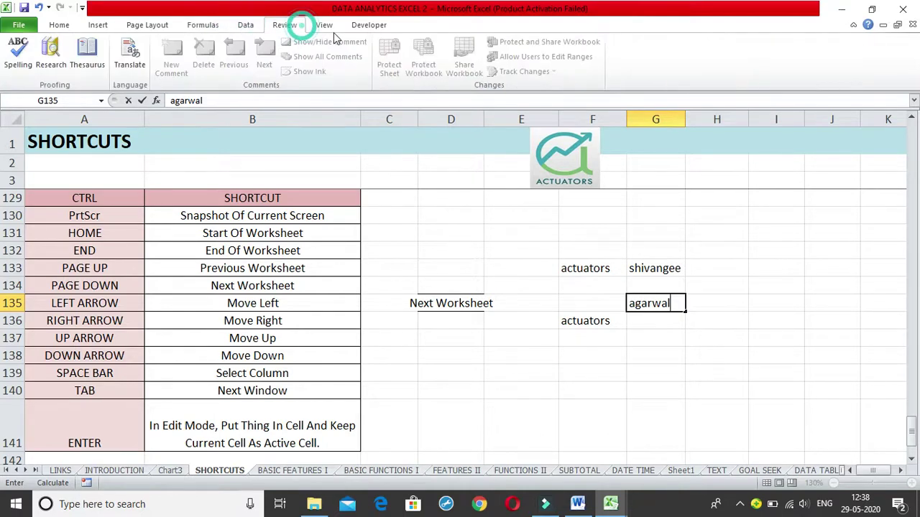
pyautogui.click(58, 24)
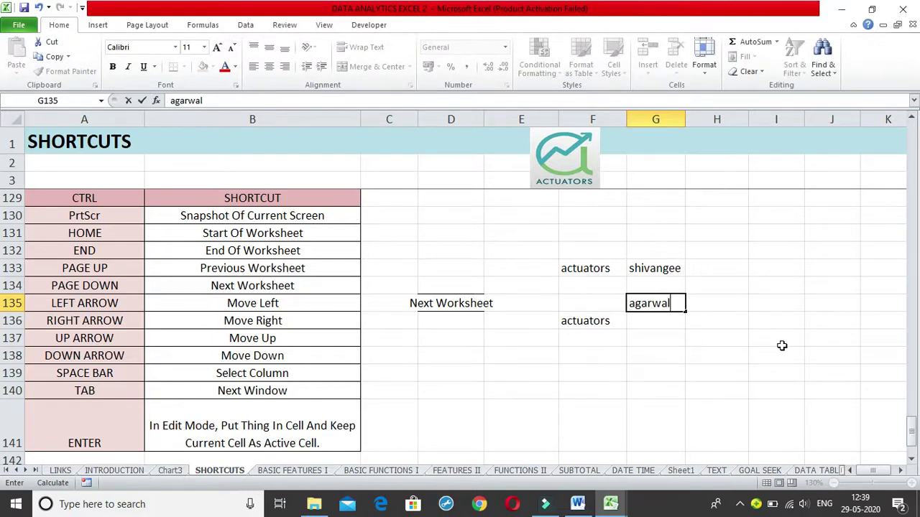
pyautogui.hotkey('ctrl', 'Return')
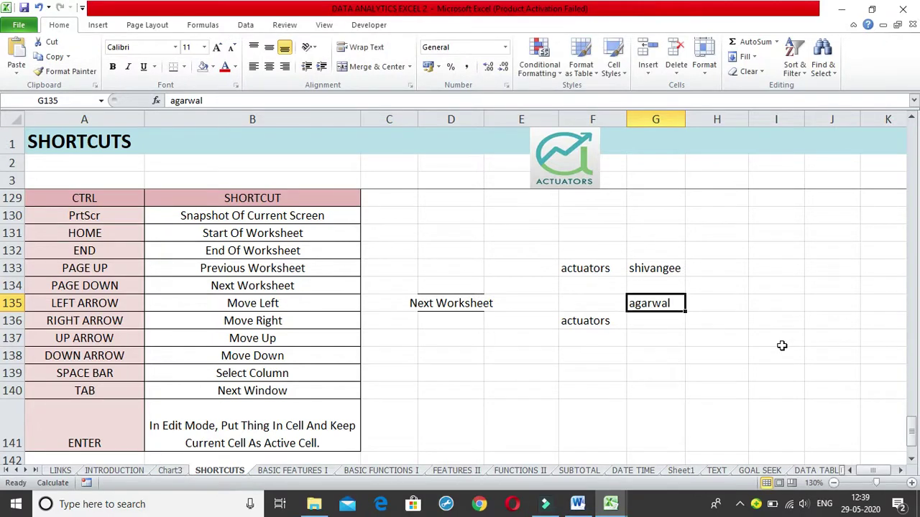
pyautogui.click(739, 350)
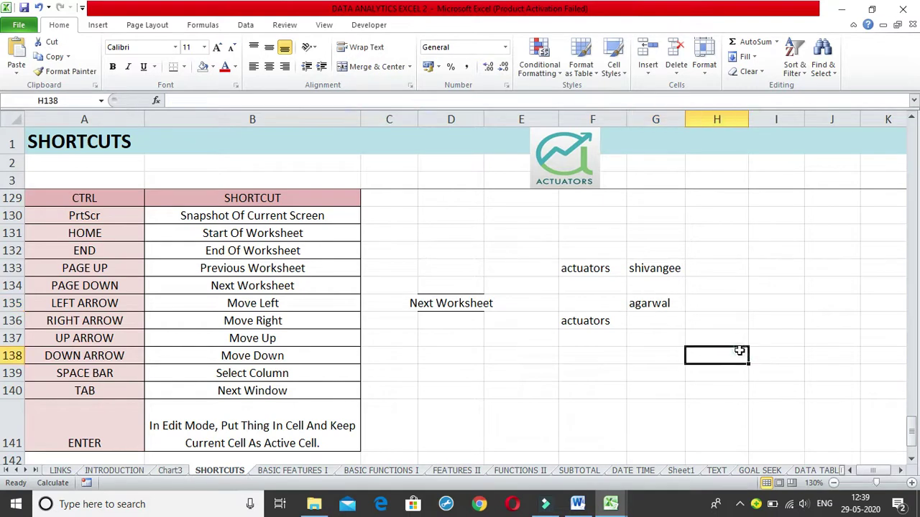
pyautogui.click(112, 216)
pyautogui.moveTo(111, 216); pyautogui.dragTo(127, 433)
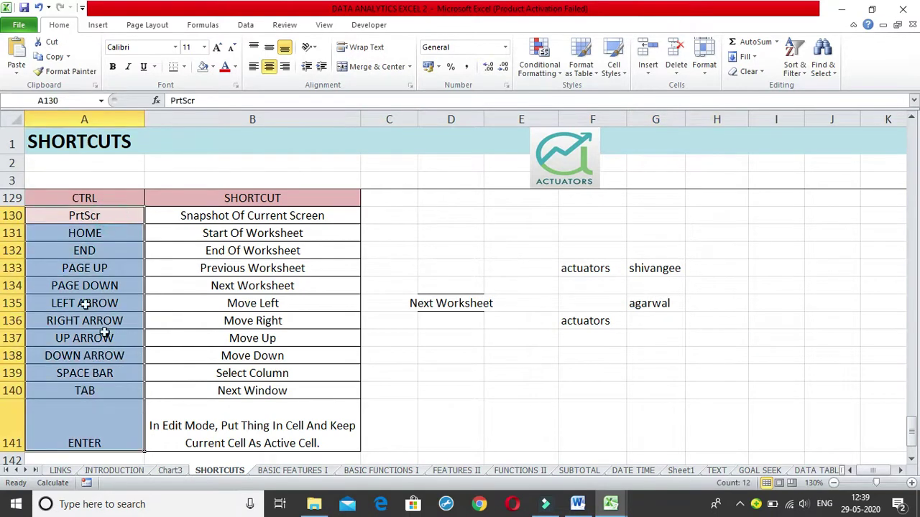
pyautogui.click(92, 426)
pyautogui.click(98, 218)
pyautogui.moveTo(111, 202); pyautogui.dragTo(246, 427)
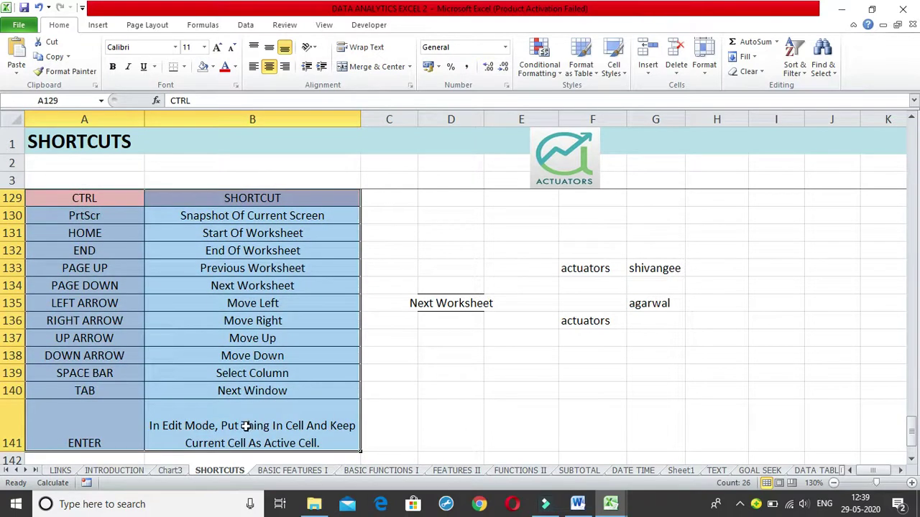
pyautogui.click(257, 435)
pyautogui.click(97, 443)
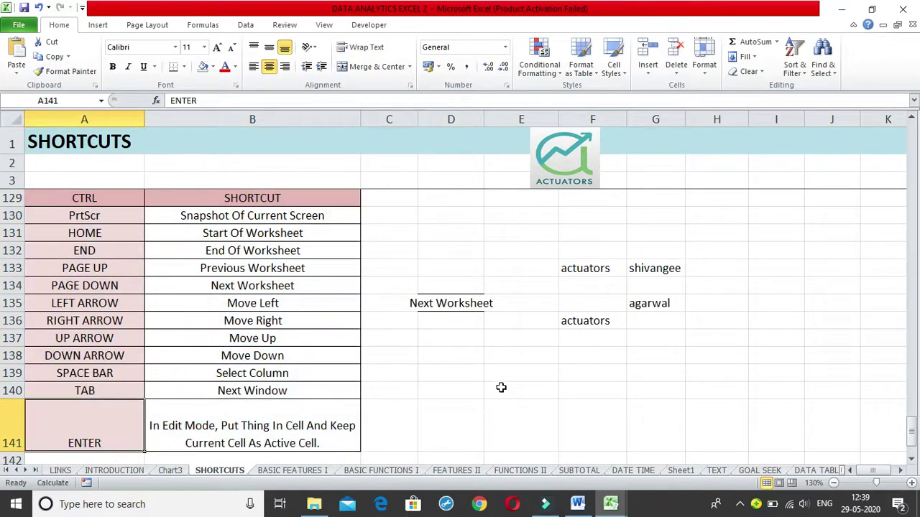
pyautogui.click(634, 316)
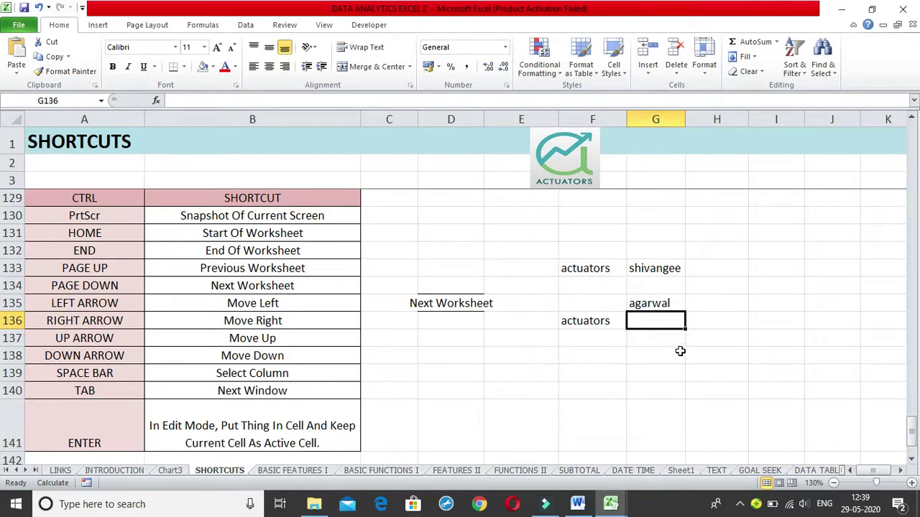
pyautogui.click(101, 392)
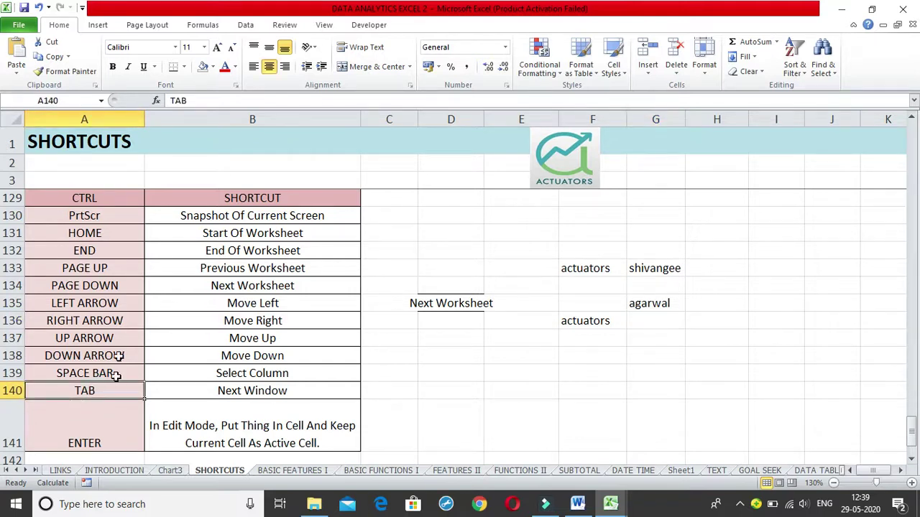
pyautogui.moveTo(113, 286); pyautogui.dragTo(117, 373)
pyautogui.click(120, 297)
pyautogui.moveTo(112, 269); pyautogui.dragTo(89, 284)
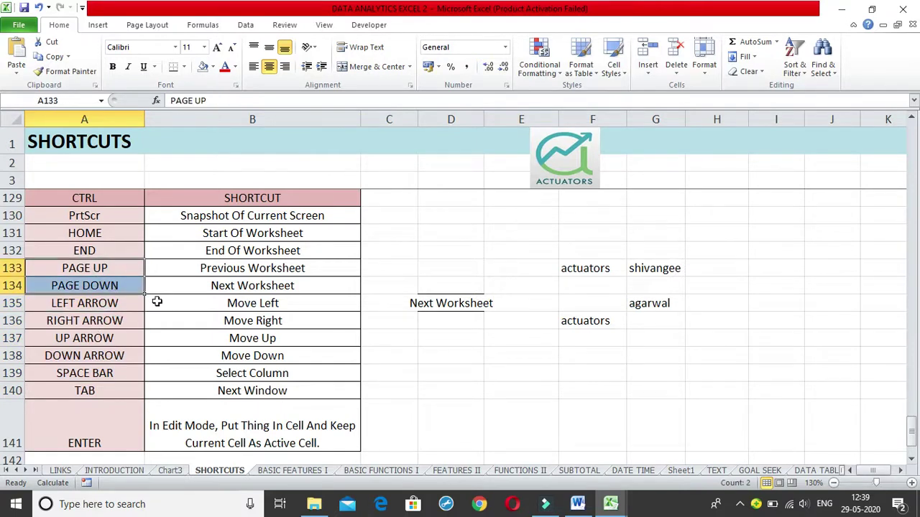
pyautogui.moveTo(160, 289); pyautogui.dragTo(137, 293)
pyautogui.click(131, 273)
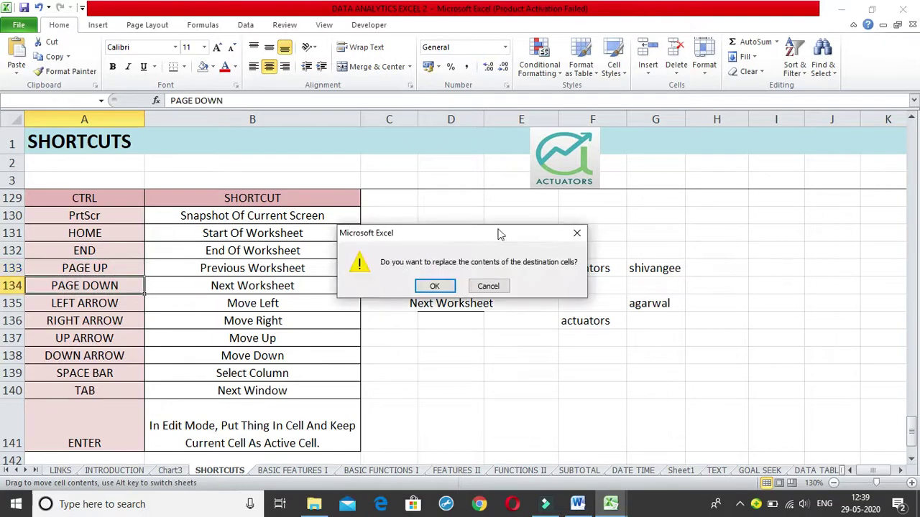
pyautogui.click(503, 286)
pyautogui.click(84, 217)
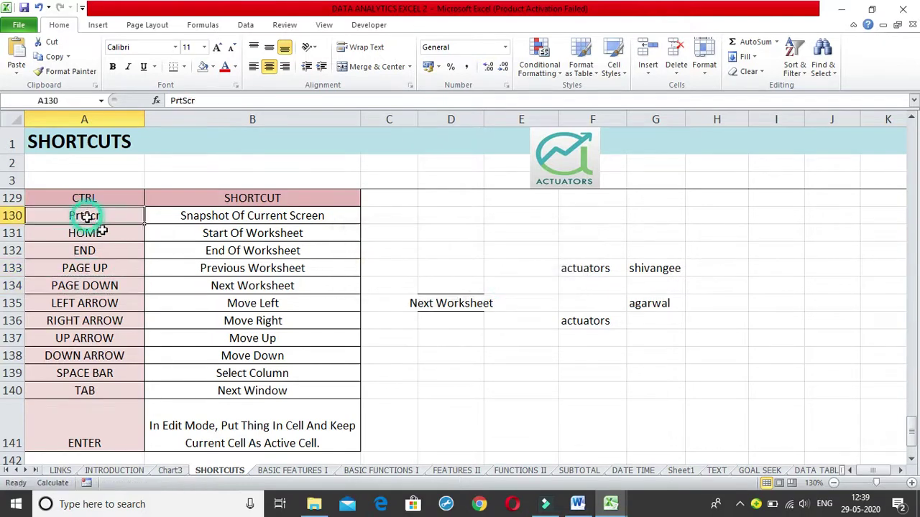